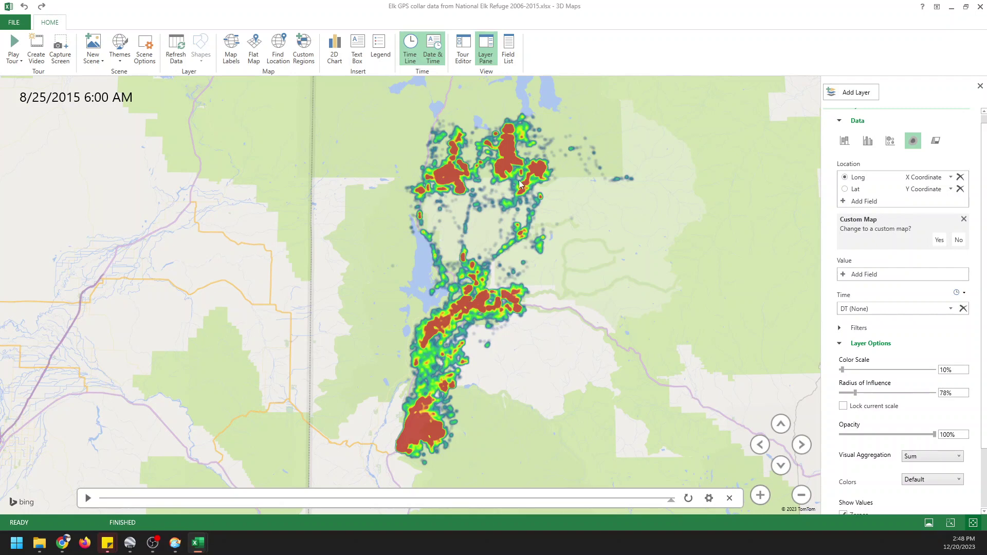
Step: Show the Tour 1 pane listing the 10-second Scene 1 elk heat map
left_click(493, 55)
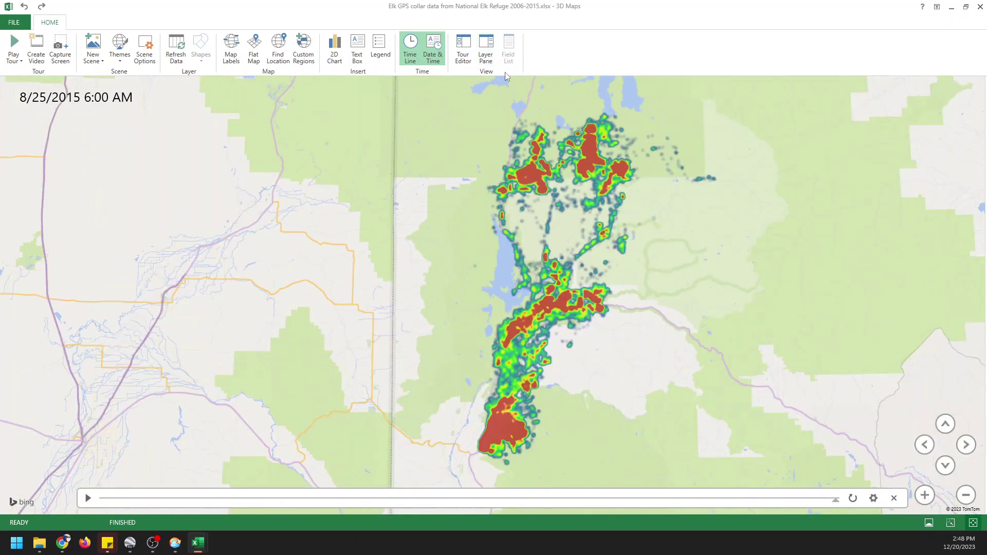
left_click(484, 55)
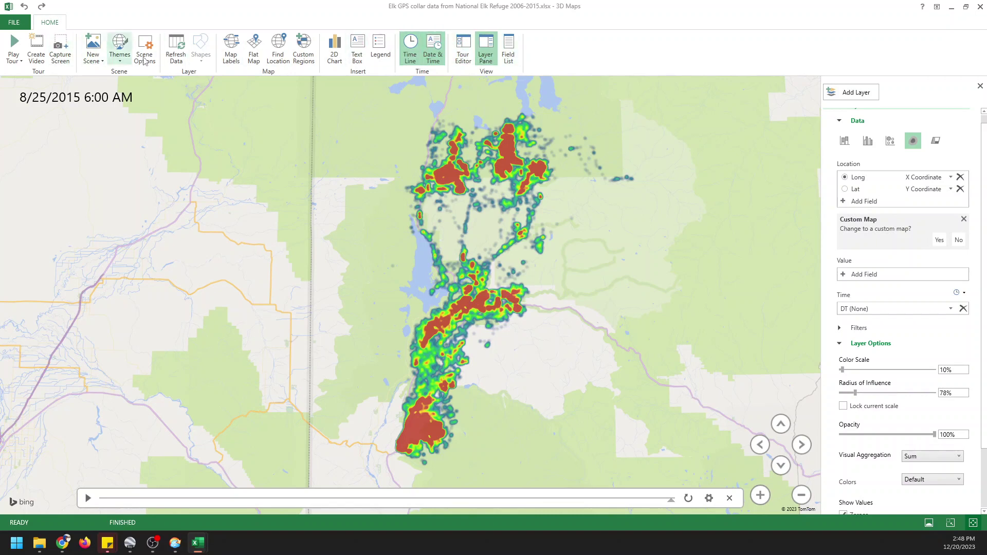
left_click(469, 53)
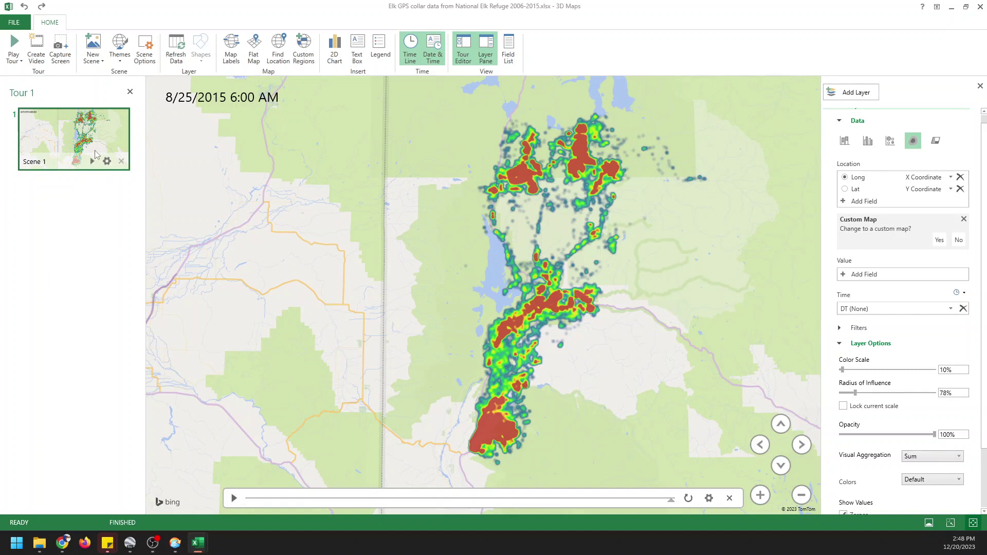
mouse_move(27, 162)
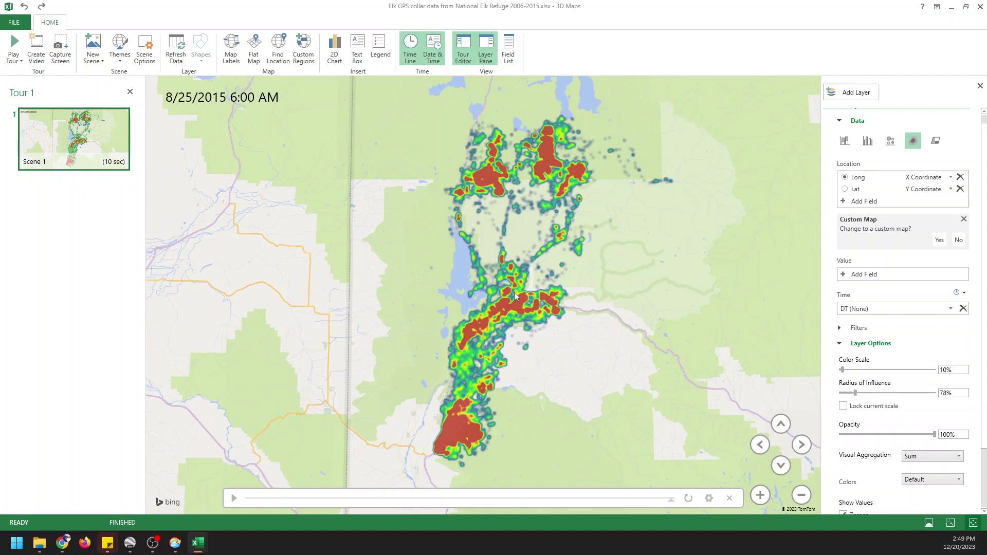
mouse_move(100, 149)
Step: Rename Scene 1 to '2007' and adjust its time playback speed in Scene Options
left_click(107, 161)
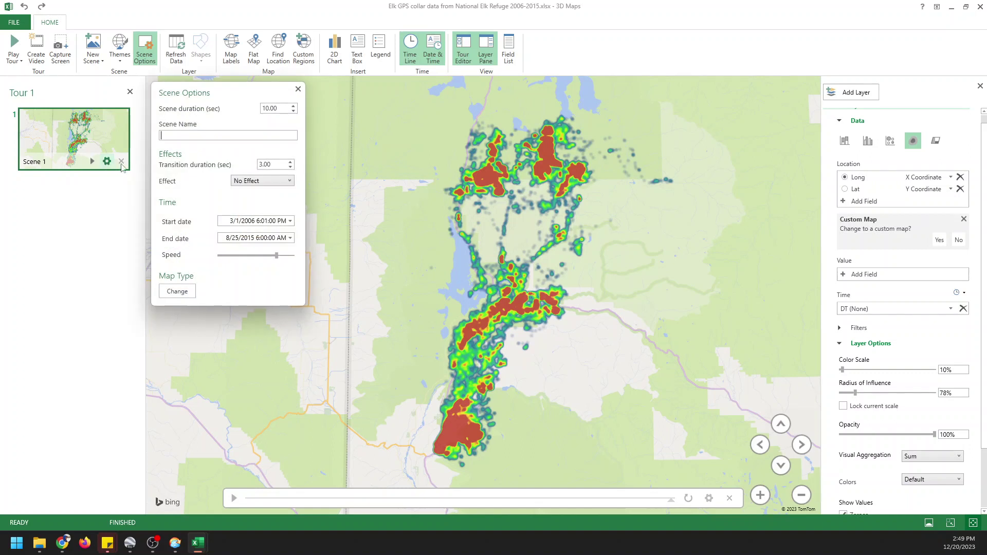
left_click(202, 135)
type("2007")
left_click_drag(276, 256, 239, 256)
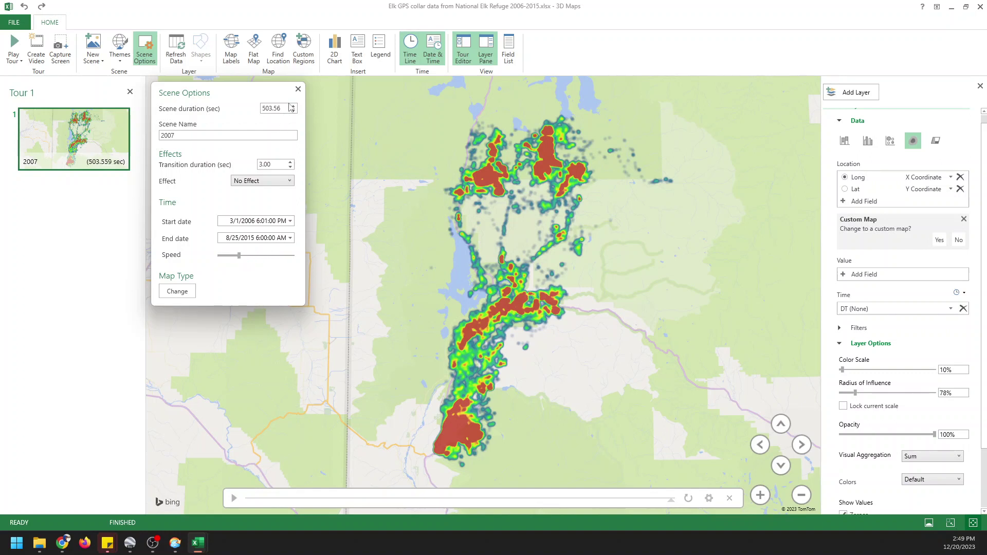
left_click_drag(240, 255, 277, 258)
Step: Apply the Circle camera effect to the 2007 scene and preview it full screen
left_click(258, 184)
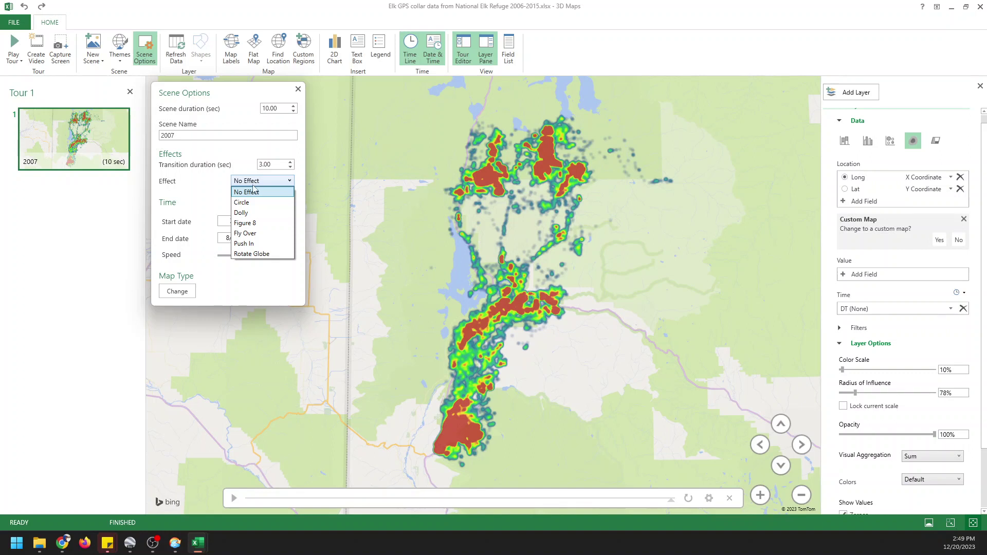
left_click(249, 173)
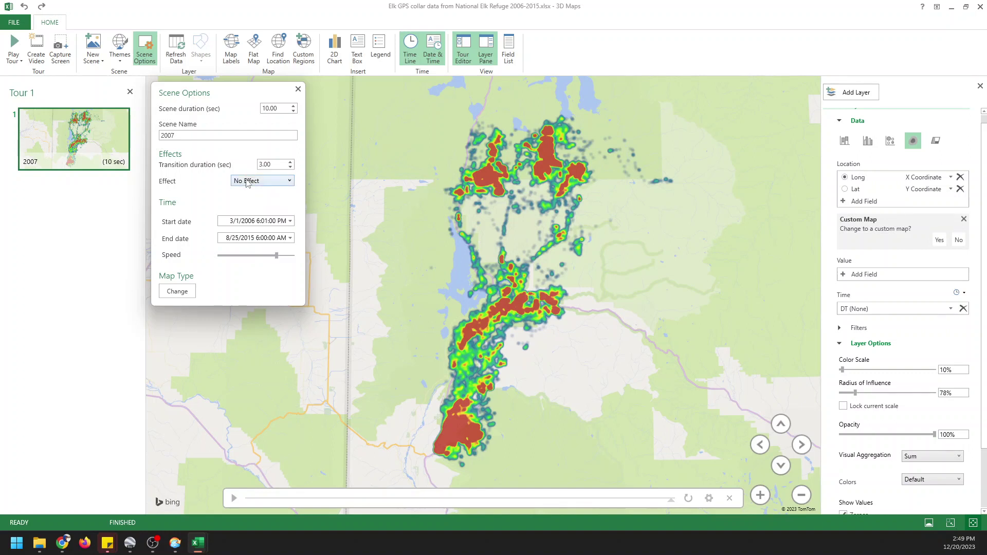
left_click(249, 183)
left_click(246, 202)
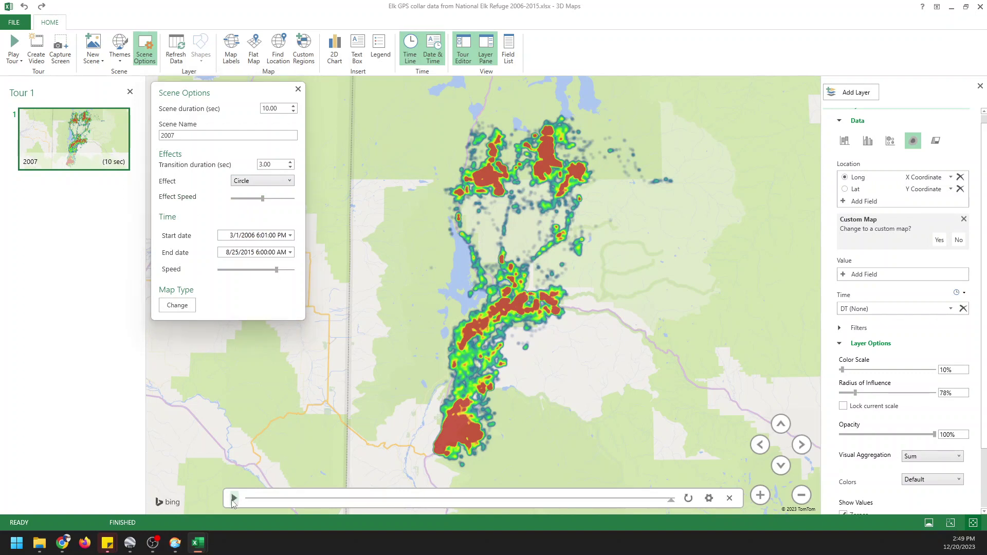
left_click(91, 161)
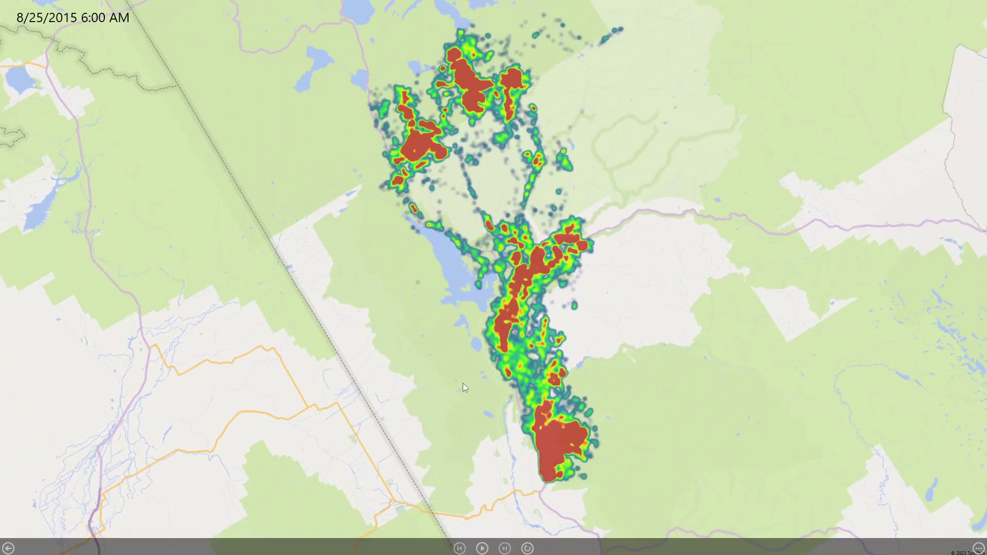
Step: Exit the full-screen preview with Esc, returning to the tour editor
key("Escape")
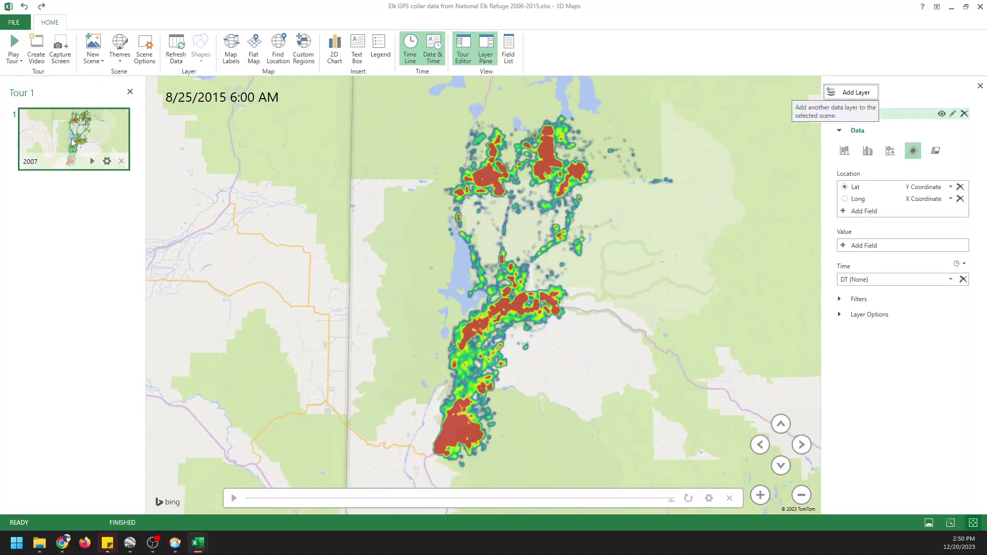
Step: Set the 2007 scene's camera effect to No Effect and close Scene Options
left_click(107, 162)
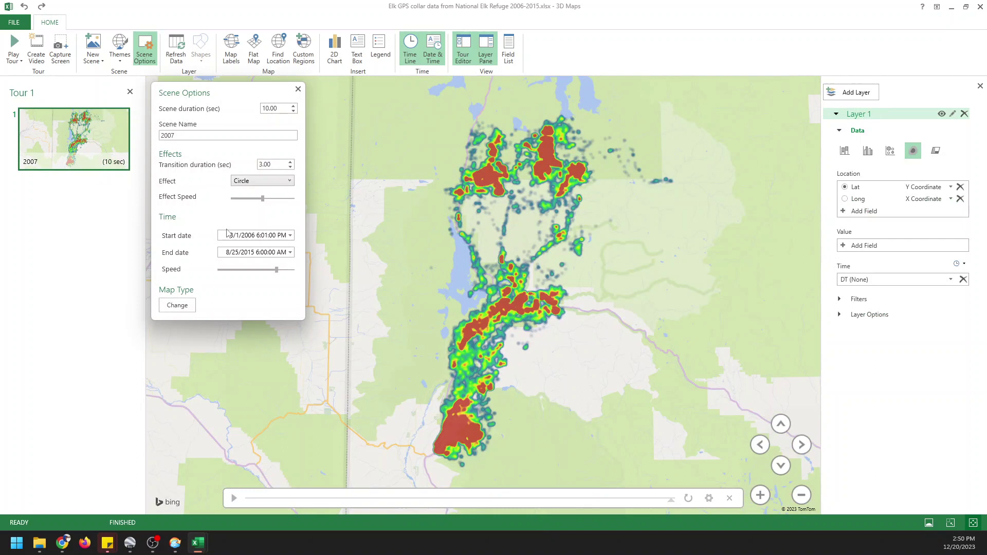
left_click(282, 183)
left_click(265, 193)
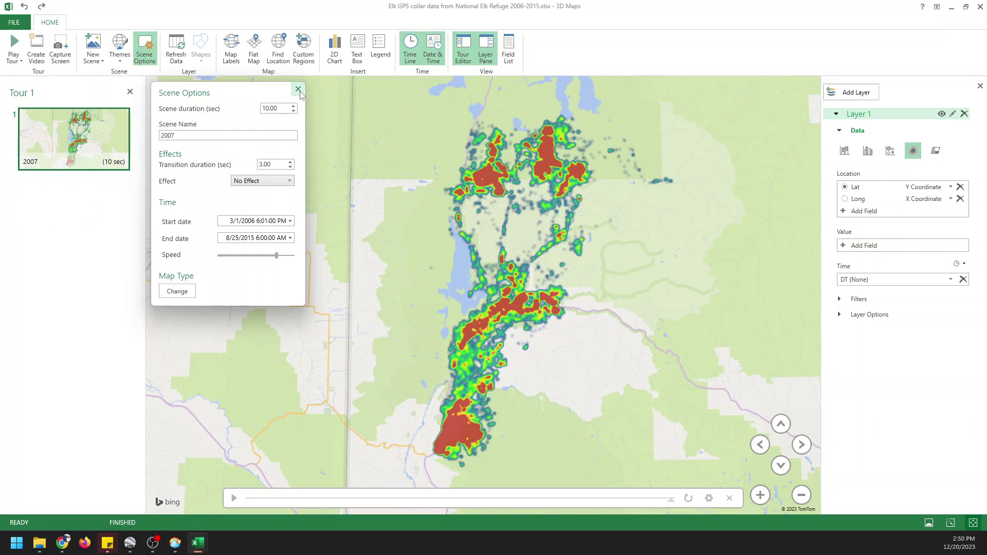
left_click(298, 90)
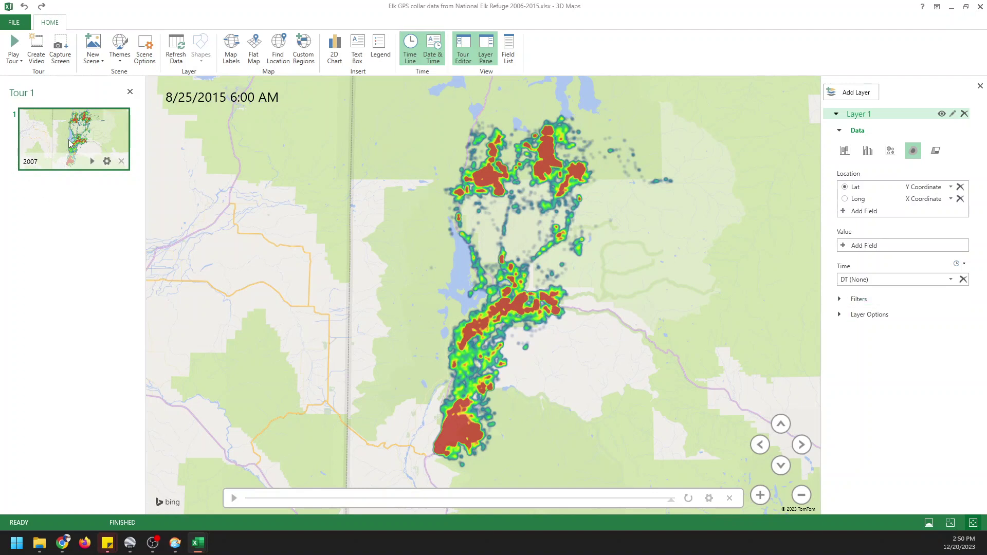
mouse_move(73, 143)
Step: Add a second scene using Copy 2007, then reselect scene 1 and expand its layer filters
left_click(101, 62)
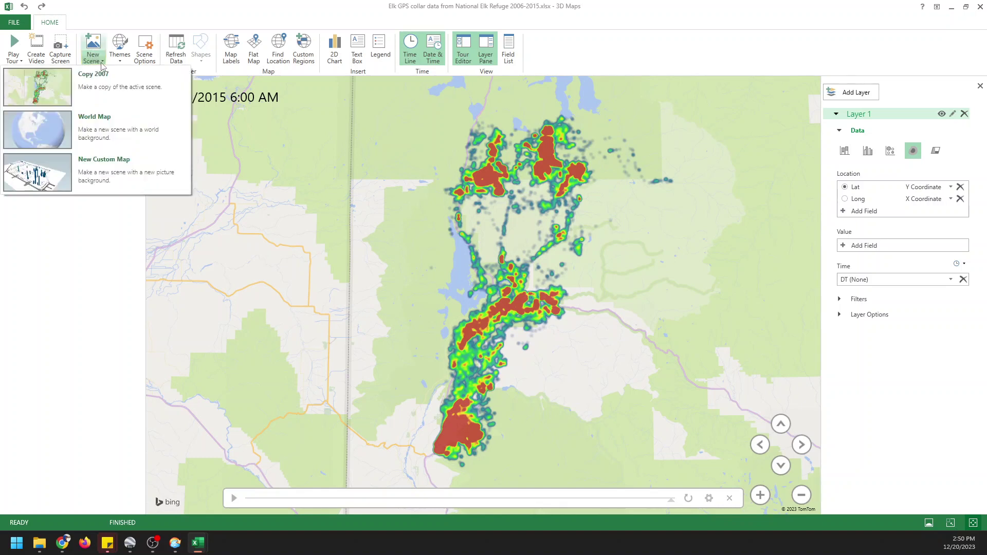
left_click(112, 93)
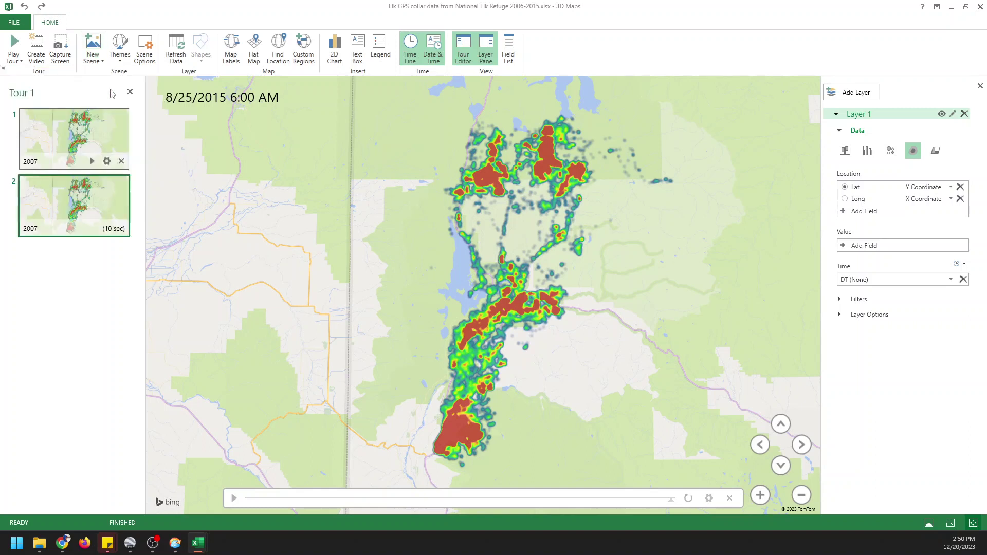
left_click(93, 126)
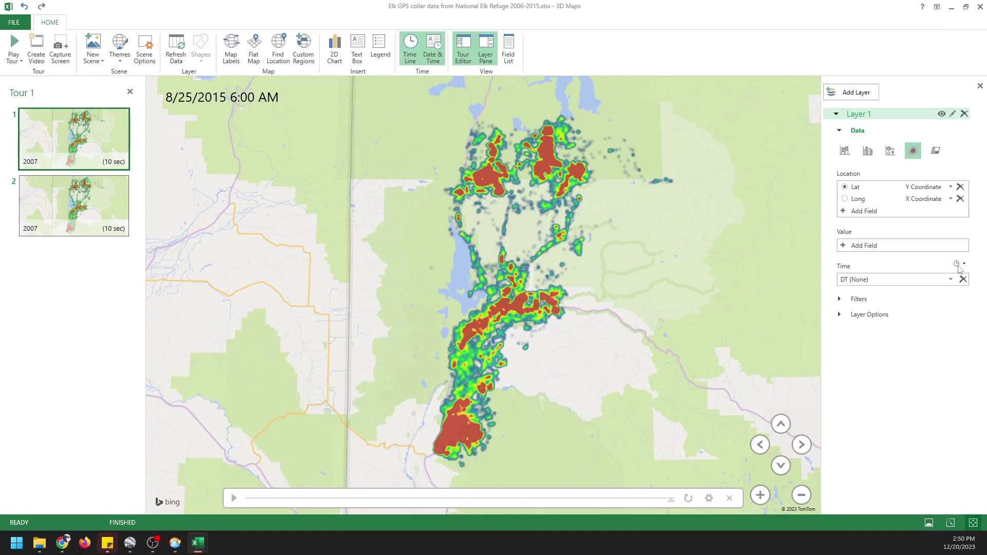
left_click(840, 301)
Step: Add a DT filter rule keeping points on or after 1/1/2007
left_click(842, 314)
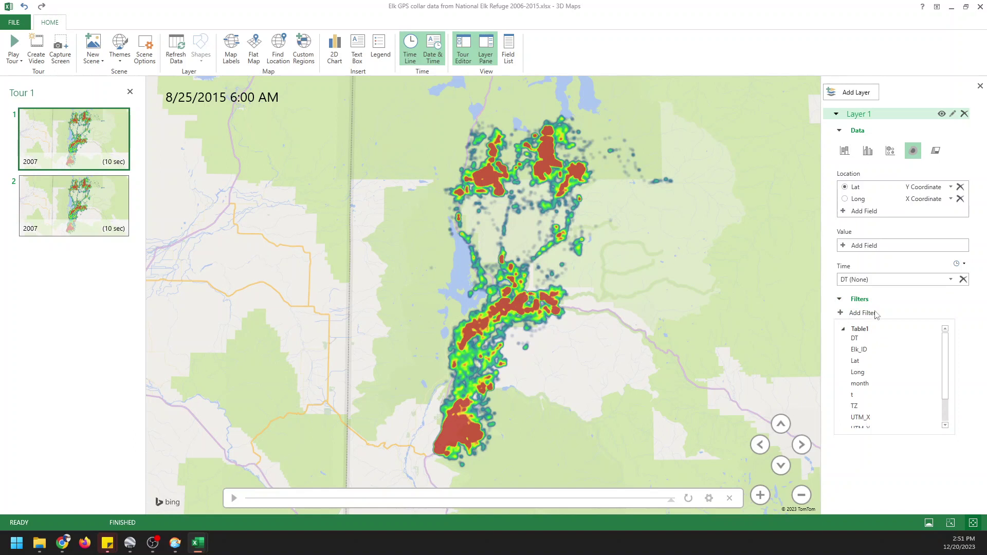
left_click(854, 339)
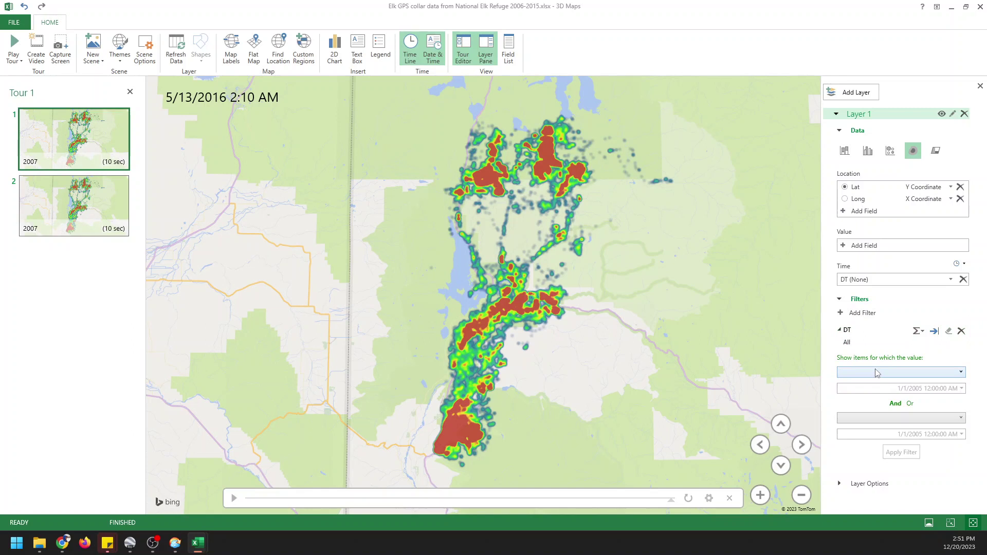
left_click(876, 373)
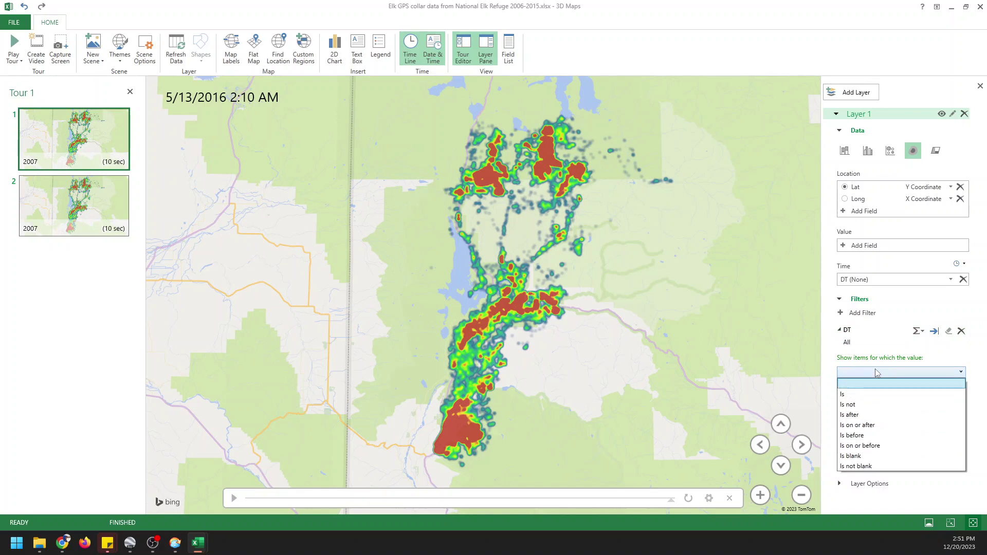
left_click(868, 425)
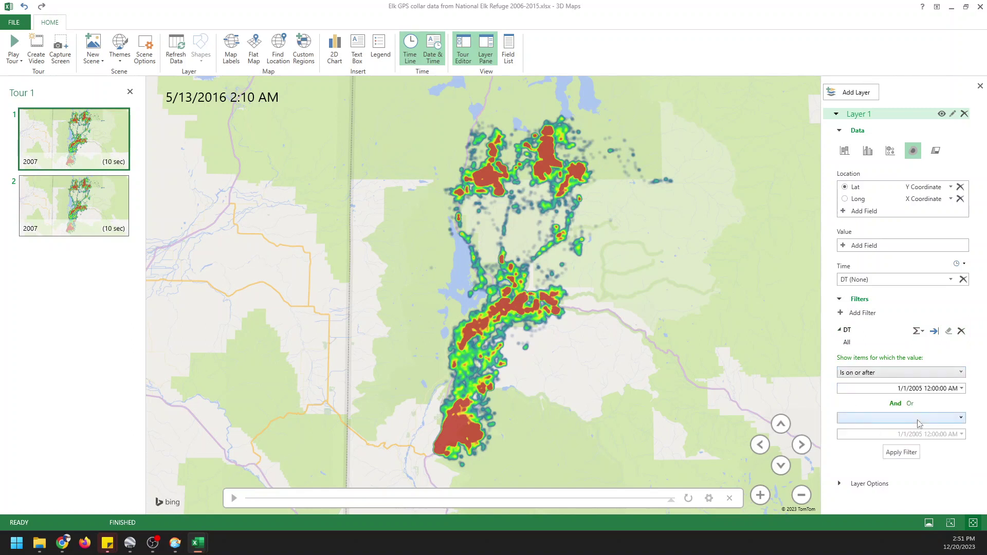
left_click(962, 389)
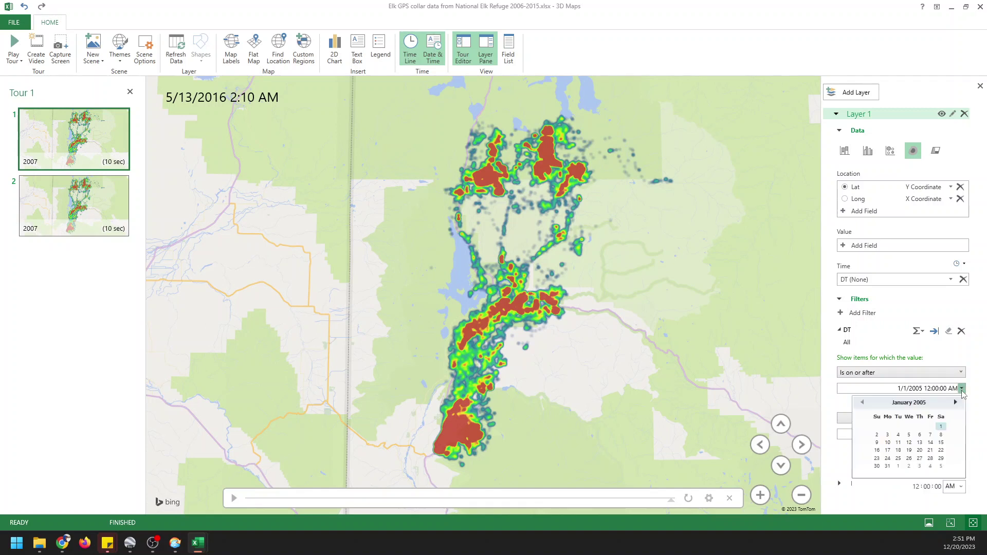
left_click(919, 404)
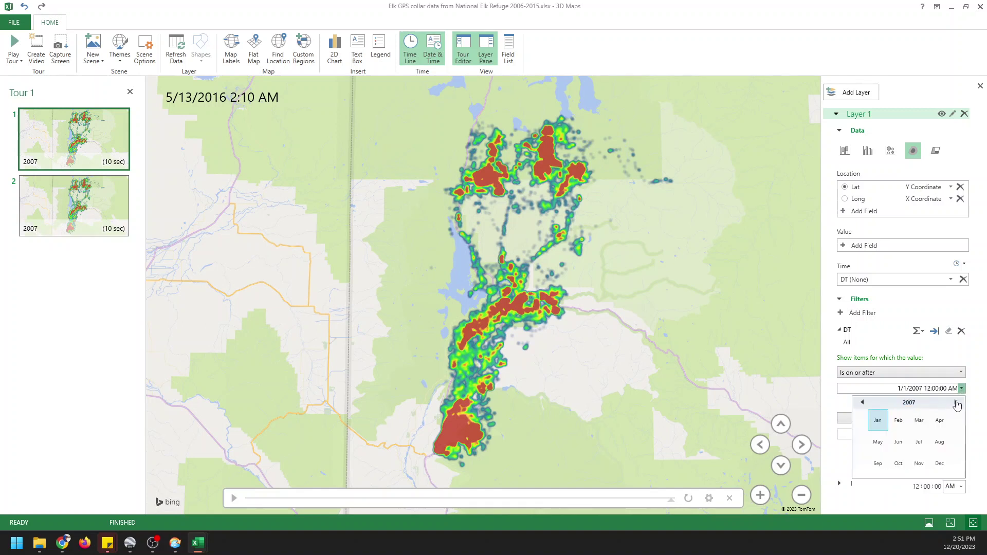
left_click(878, 423)
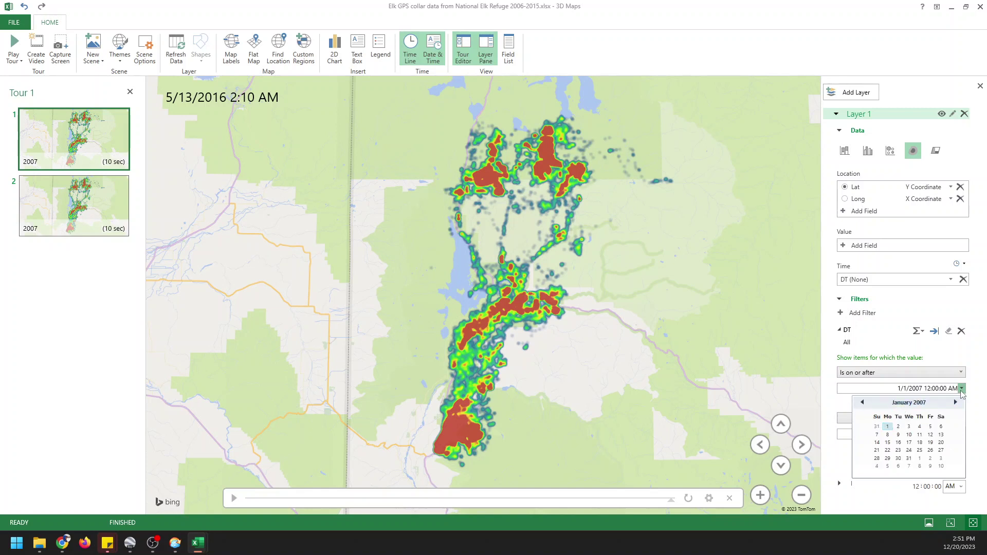
left_click(962, 389)
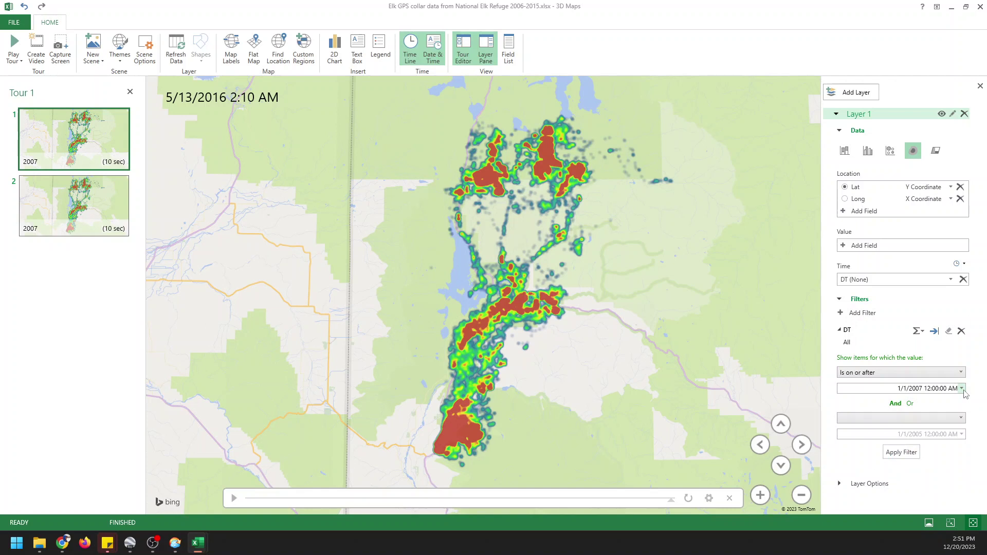
Step: Add an on-or-before 12/31/2007 rule and apply the DT filter
left_click(900, 421)
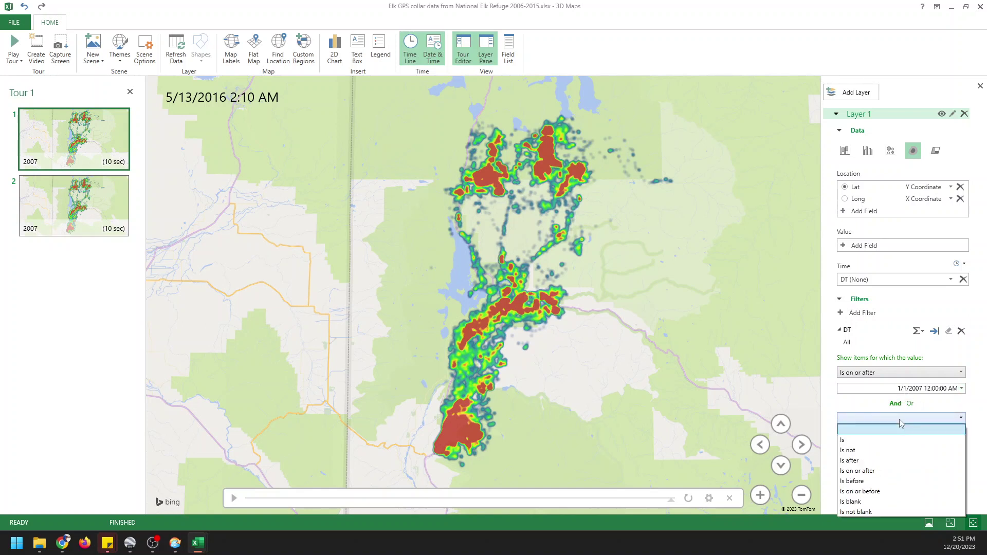
left_click(866, 492)
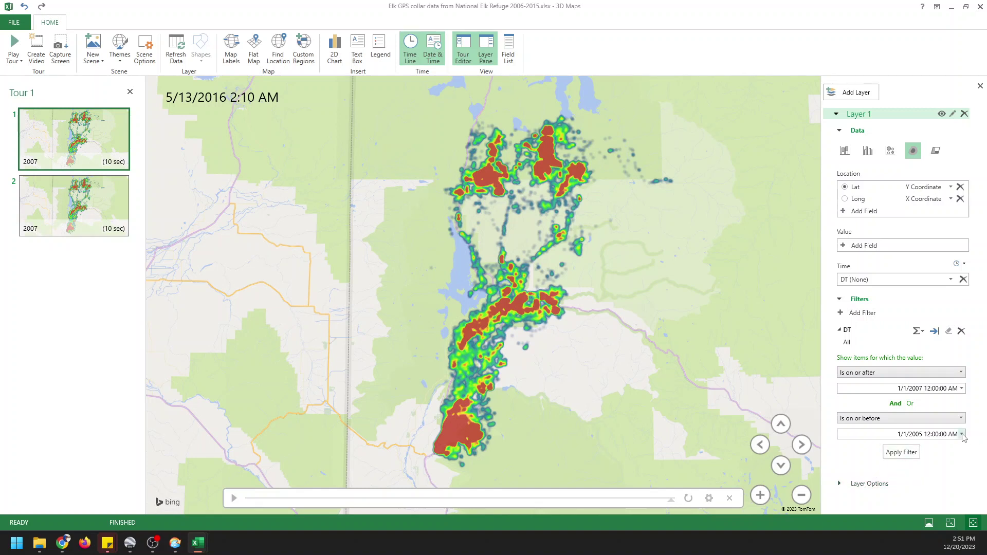
left_click(962, 435)
left_click(917, 450)
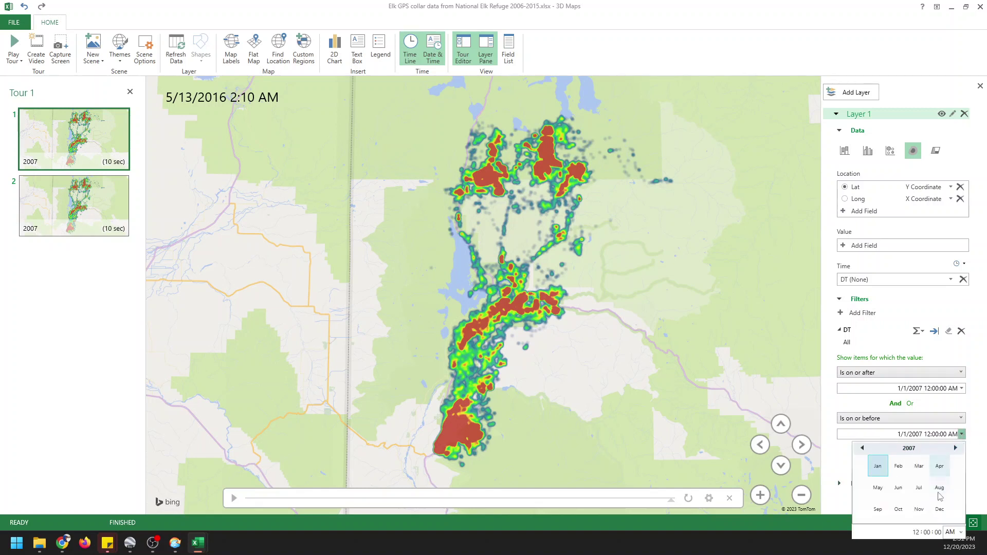
left_click(939, 510)
left_click(885, 512)
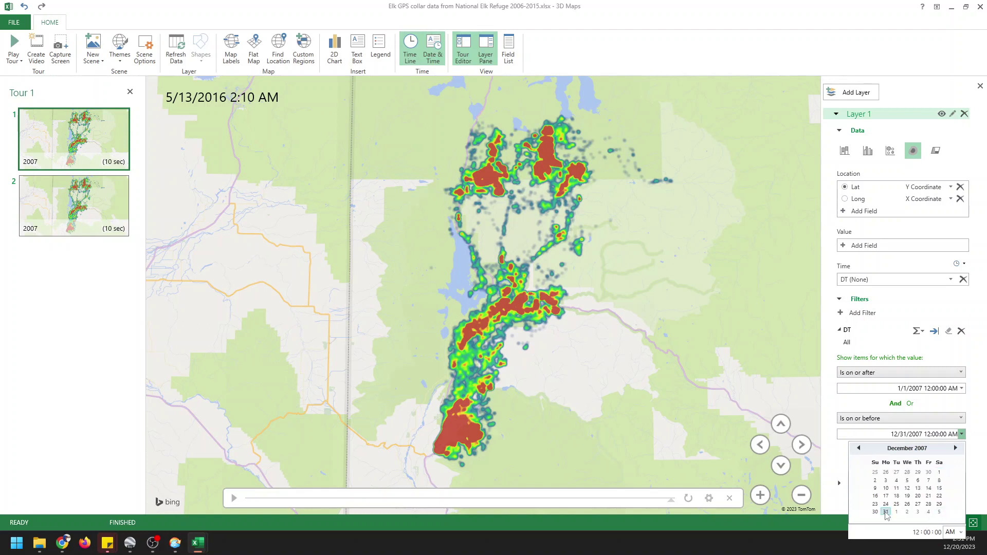
left_click(962, 434)
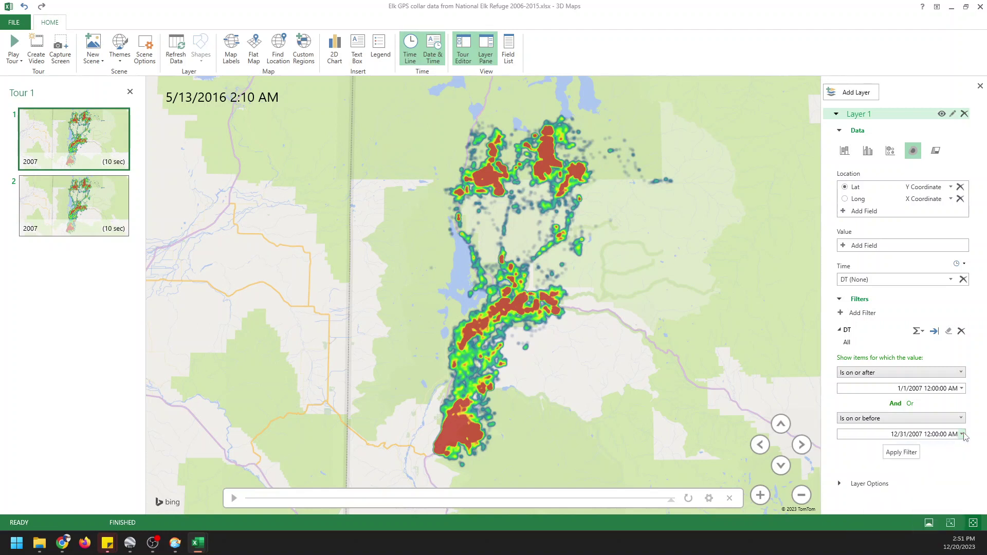
left_click(905, 455)
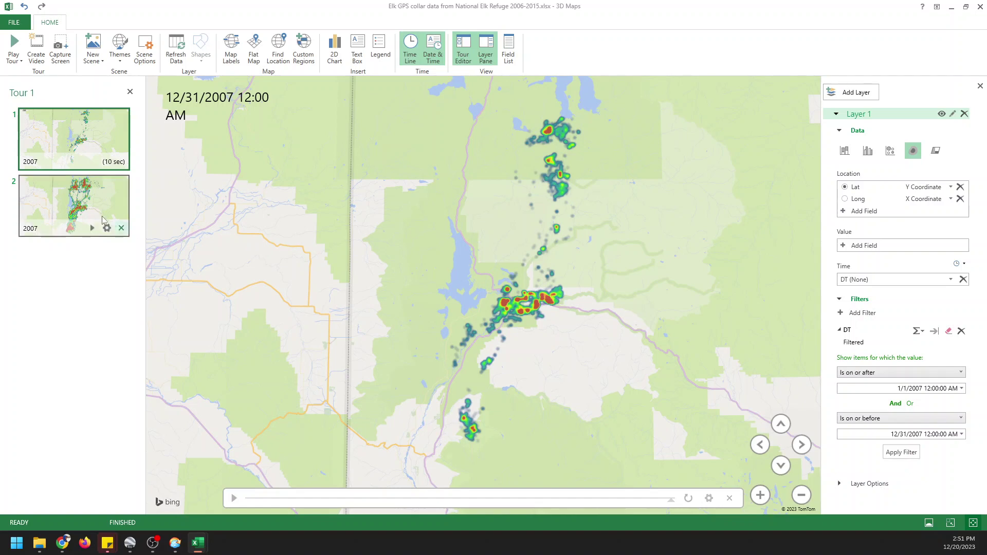
Step: Play the unfiltered scene 2, then the 2007 scene, full screen, exiting each with Esc
left_click(58, 201)
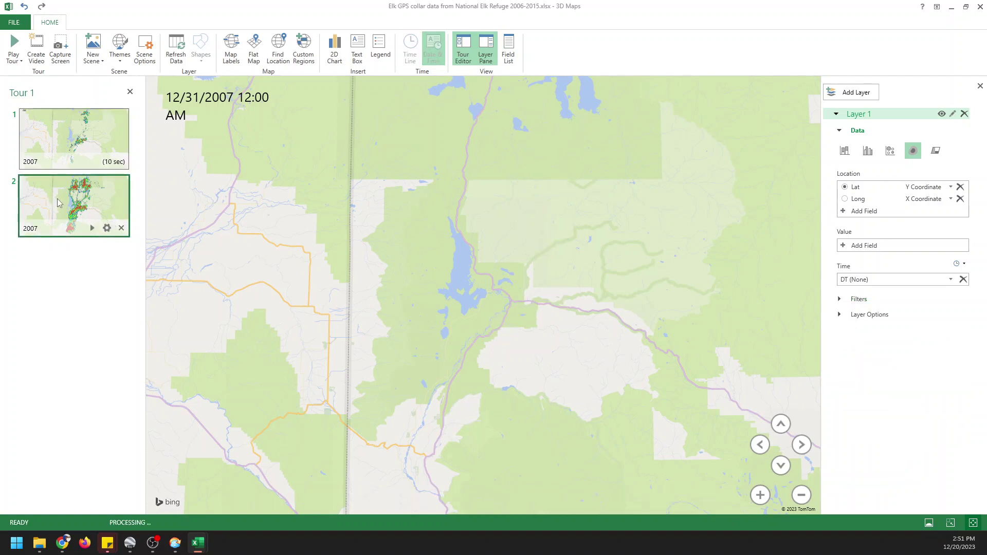
left_click(93, 228)
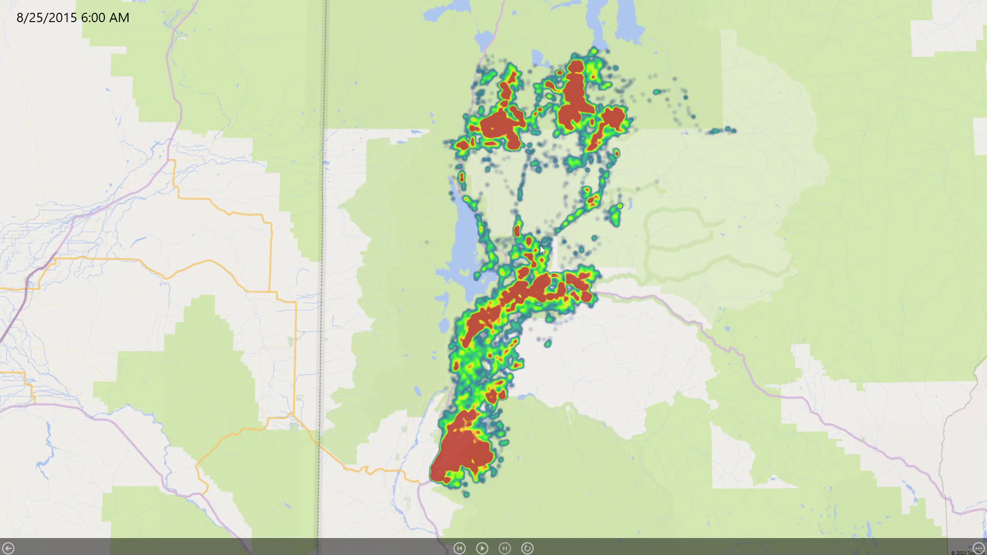
key("Escape")
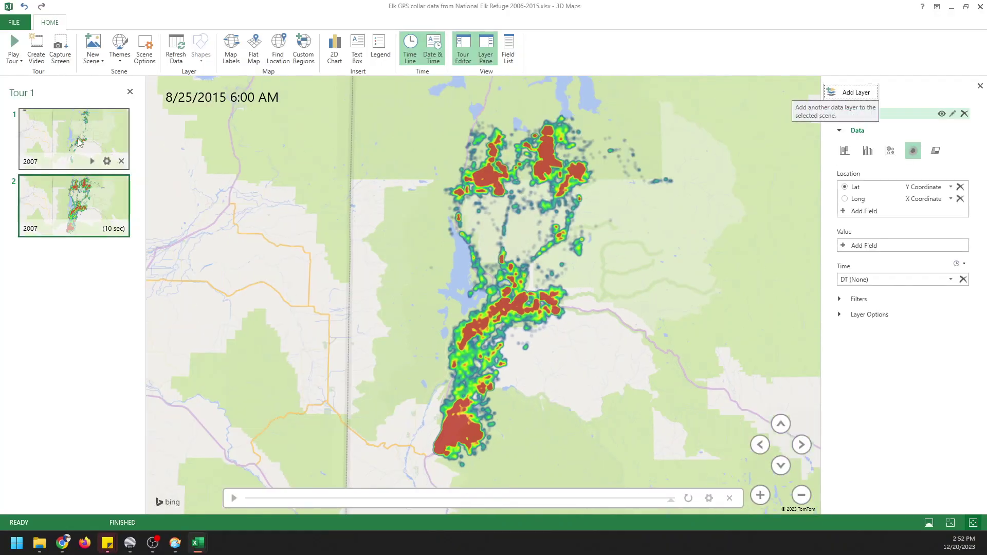
left_click(92, 161)
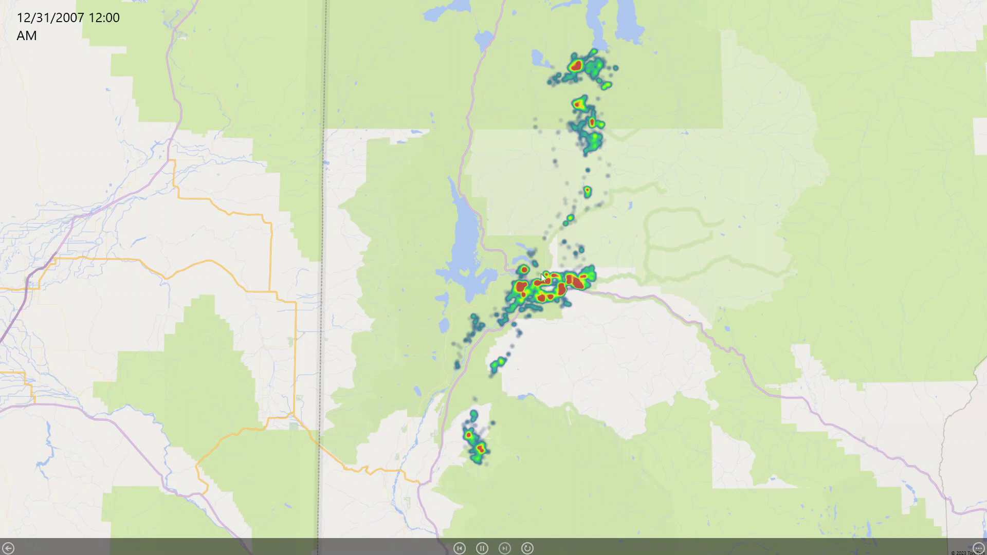
key("Escape")
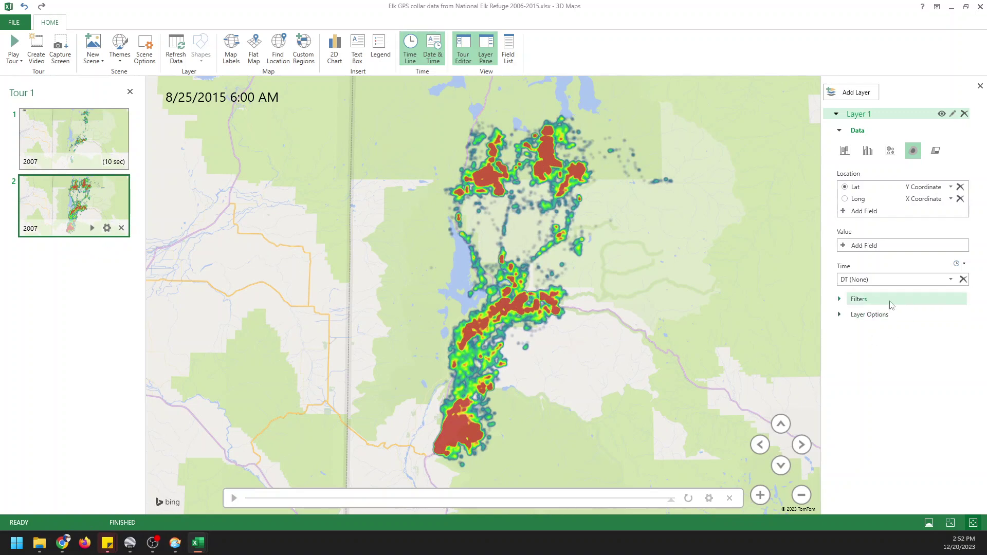
Step: Add a DT filter on scene 2 keeping points on or after 1/1/2012
left_click(840, 299)
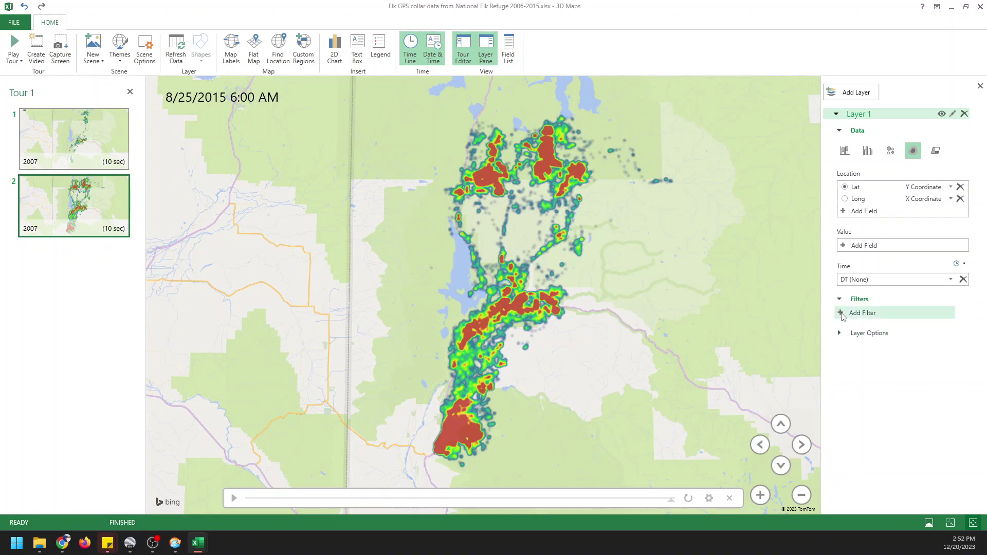
left_click(842, 314)
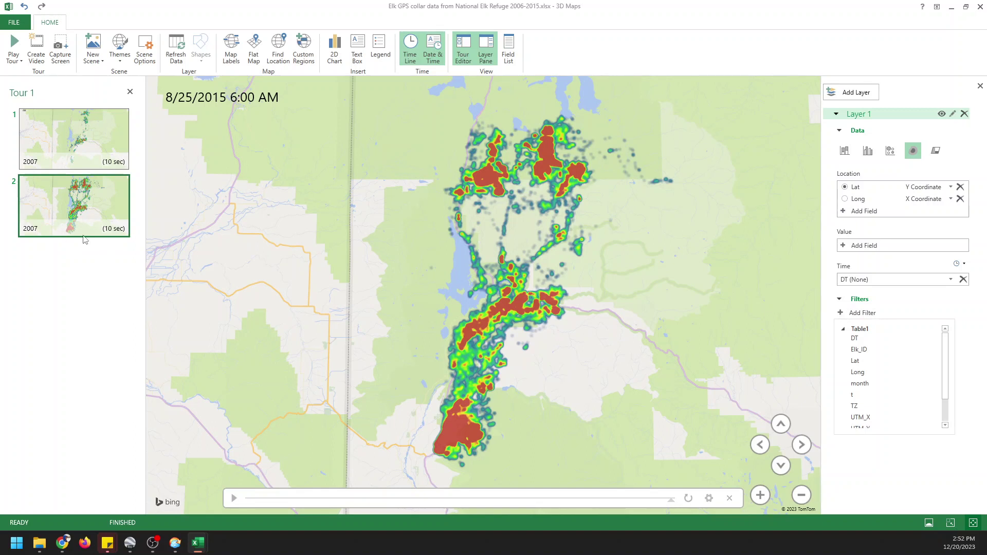
left_click(853, 339)
left_click(947, 374)
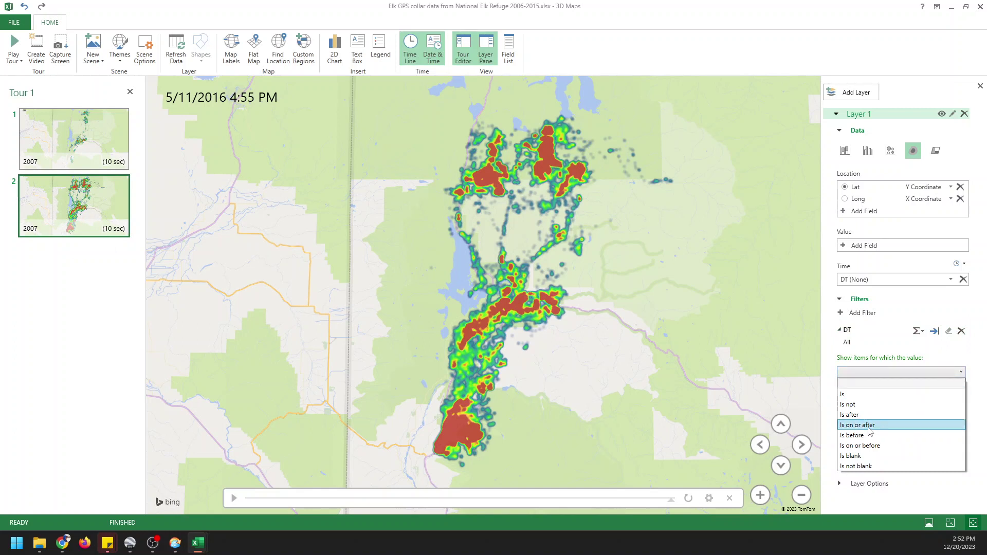
left_click(869, 425)
left_click(962, 389)
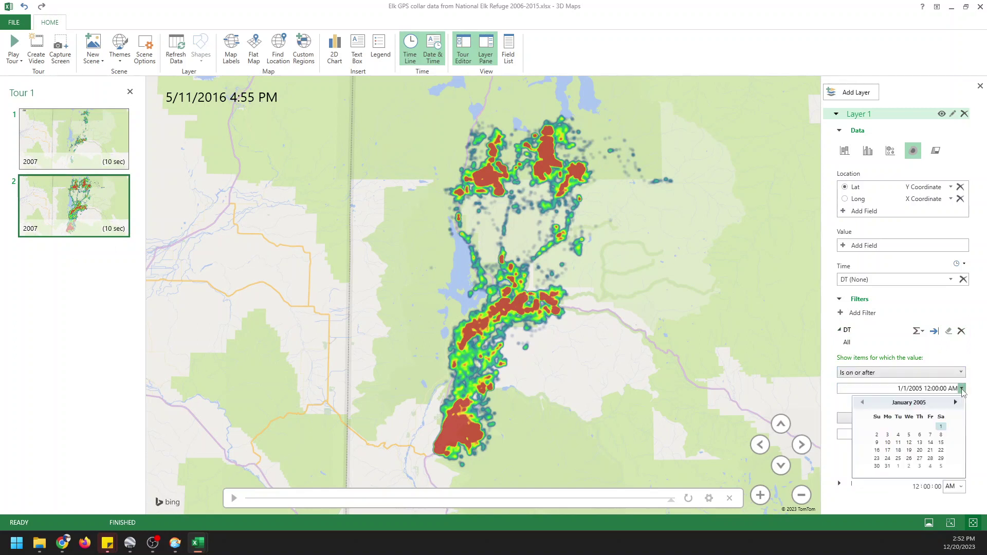
left_click(924, 405)
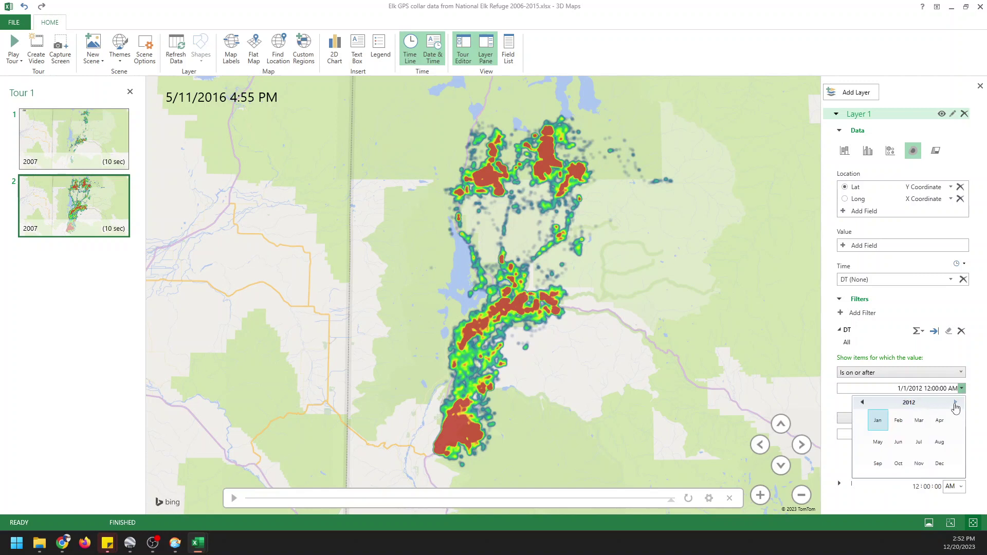
left_click(878, 422)
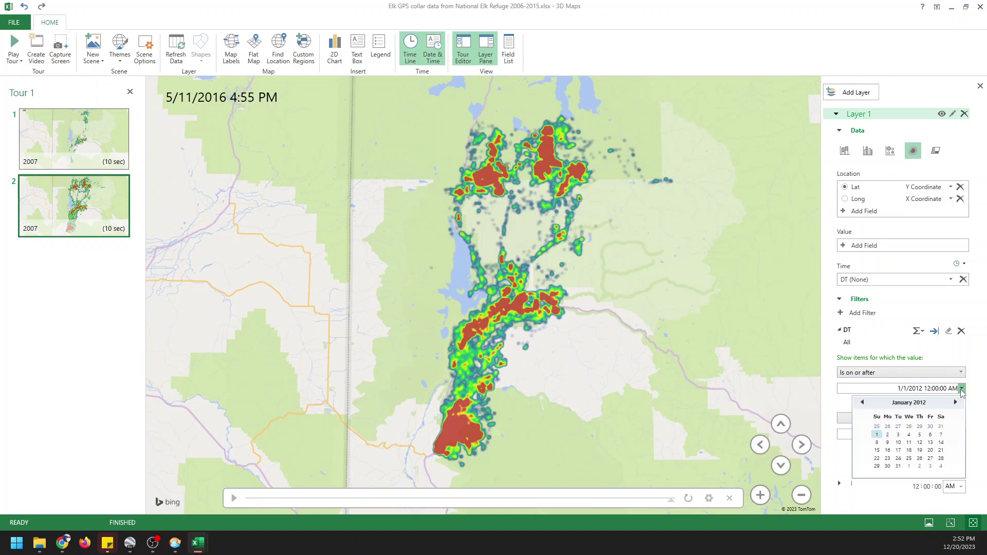
left_click(961, 390)
Step: Add an on-or-before 12/31/2012 rule, apply the filter, and reselect the 2007 scene
left_click(928, 421)
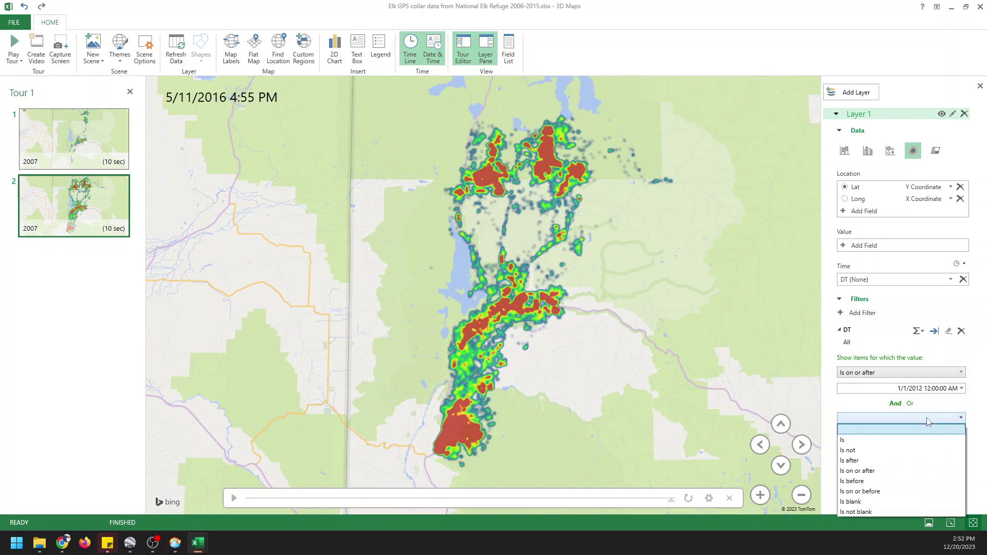
left_click(881, 485)
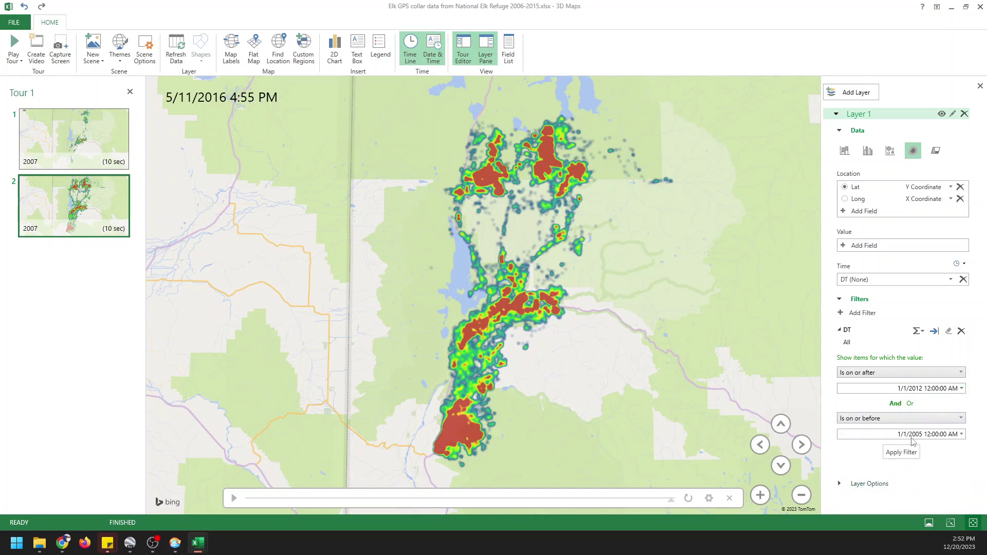
left_click(962, 434)
left_click(909, 449)
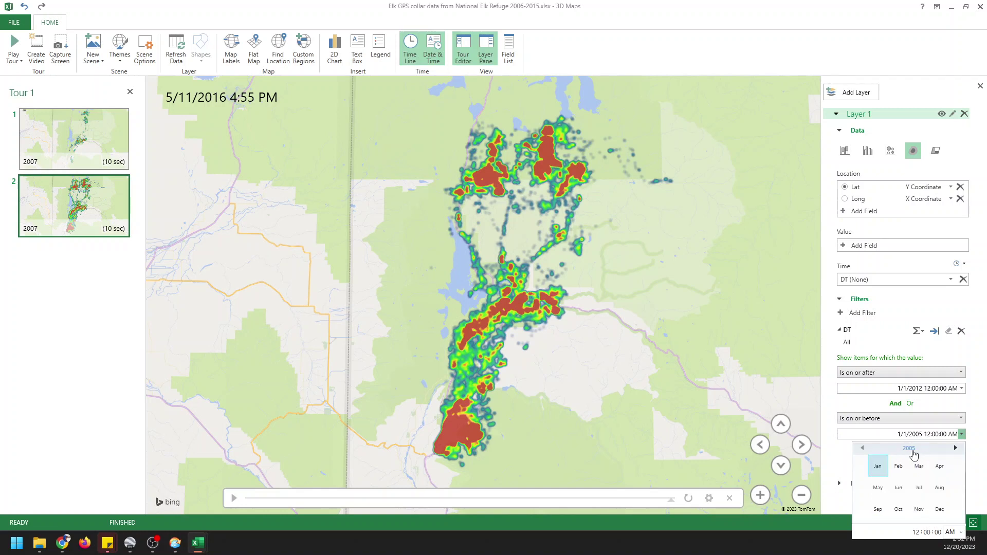
left_click(955, 448)
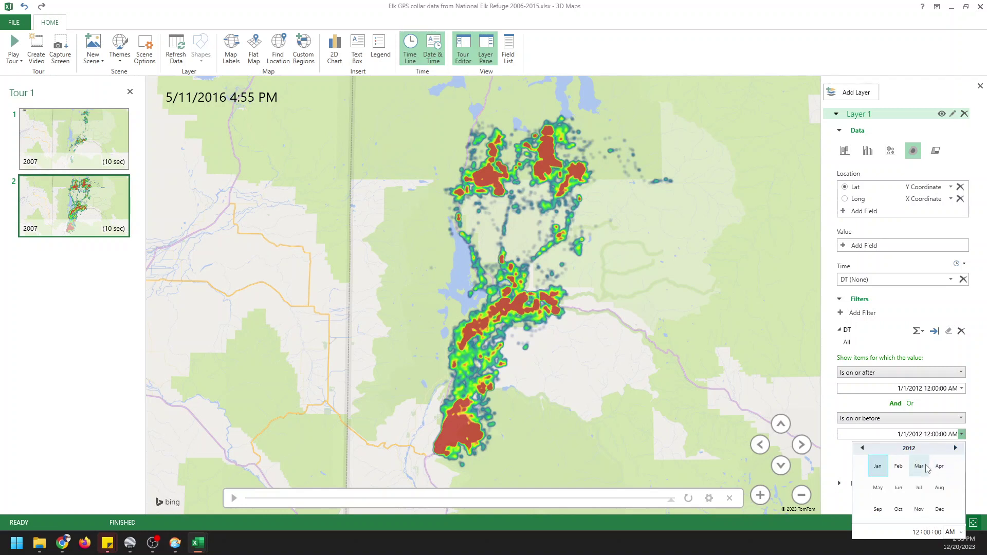
left_click(939, 509)
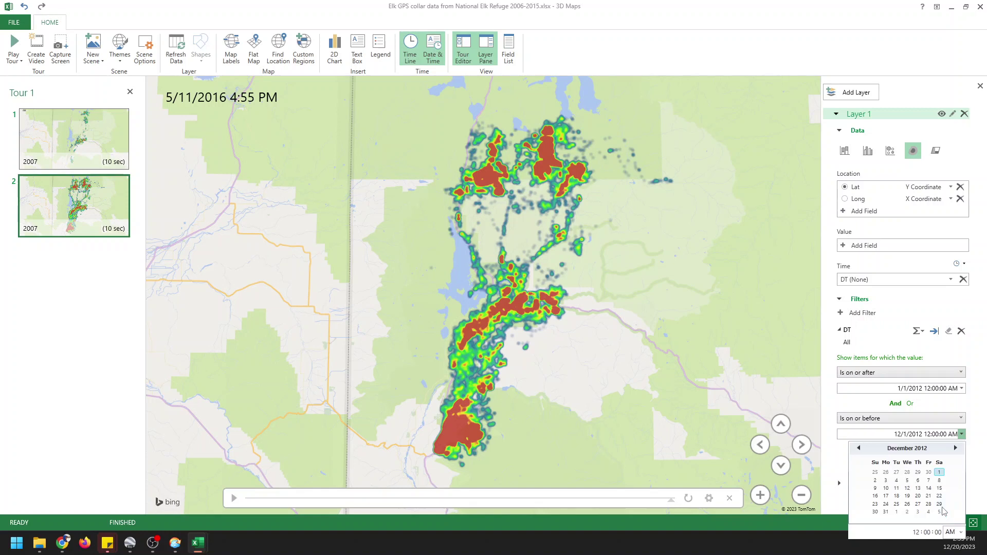
left_click(886, 512)
left_click(961, 434)
left_click(908, 456)
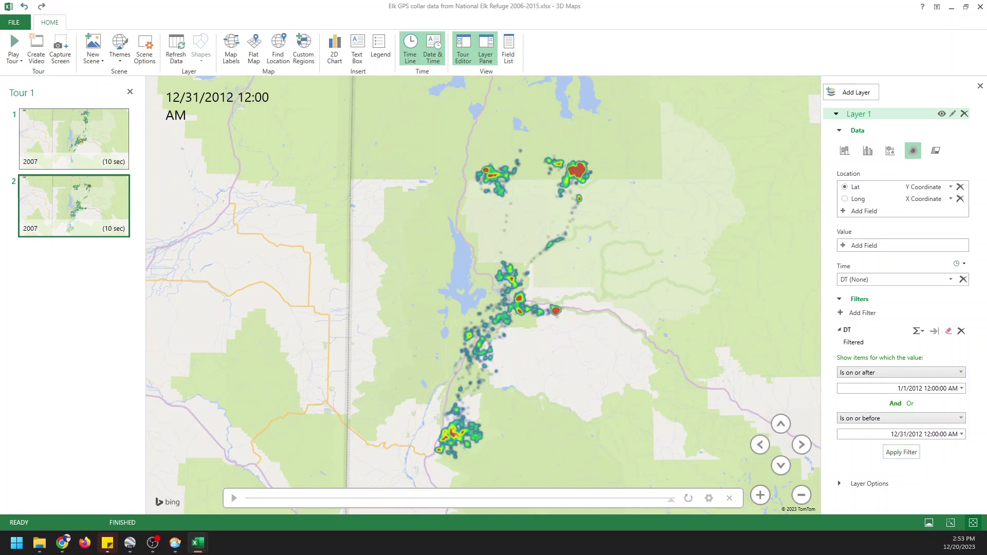
left_click(83, 145)
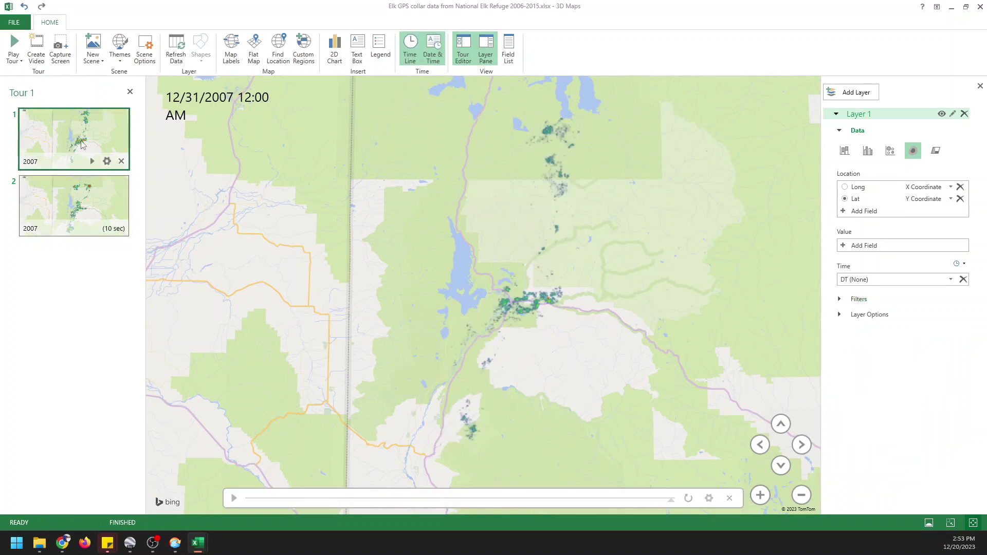
Step: Switch between the 2012 and 2007 scenes to compare them, then show the New Scene choices
left_click(55, 227)
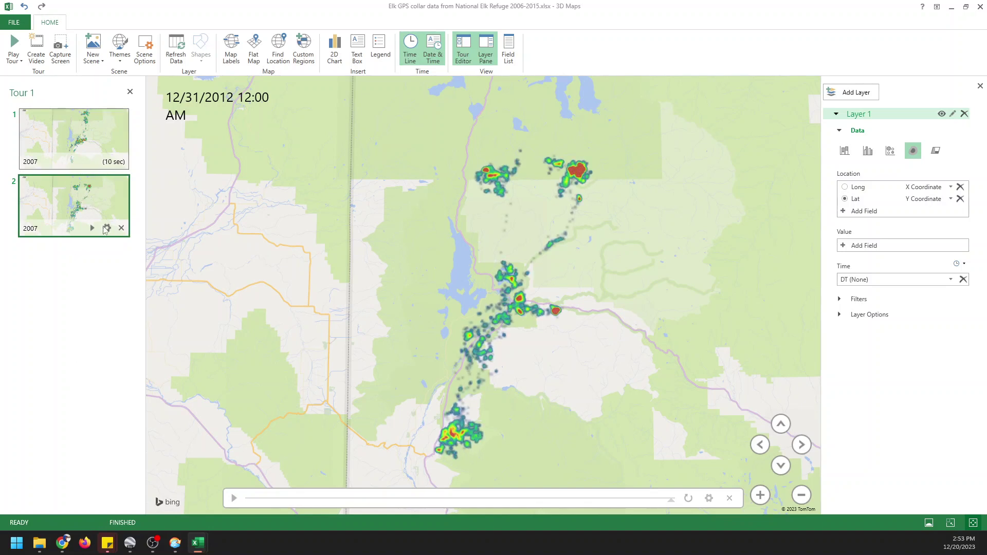
left_click(71, 135)
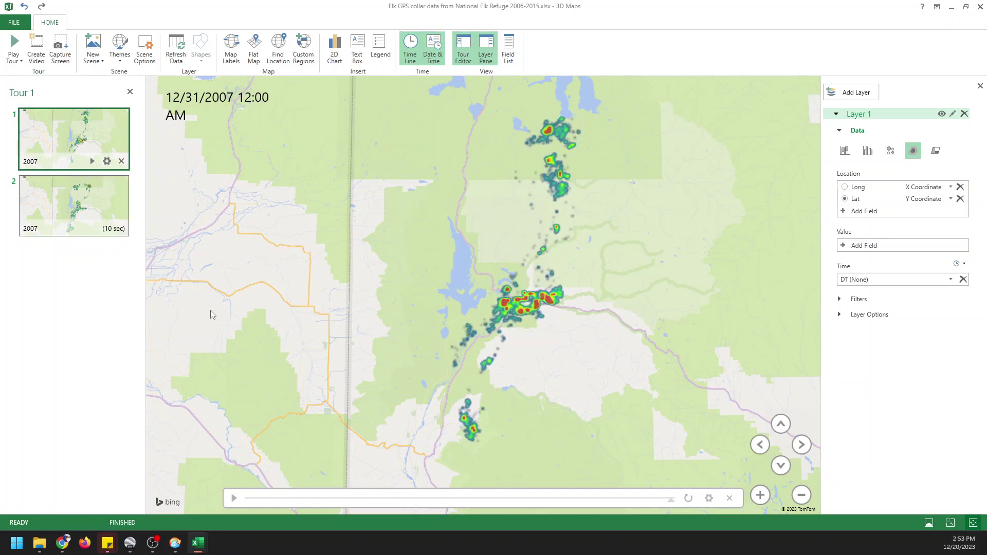
left_click(66, 217)
left_click(93, 56)
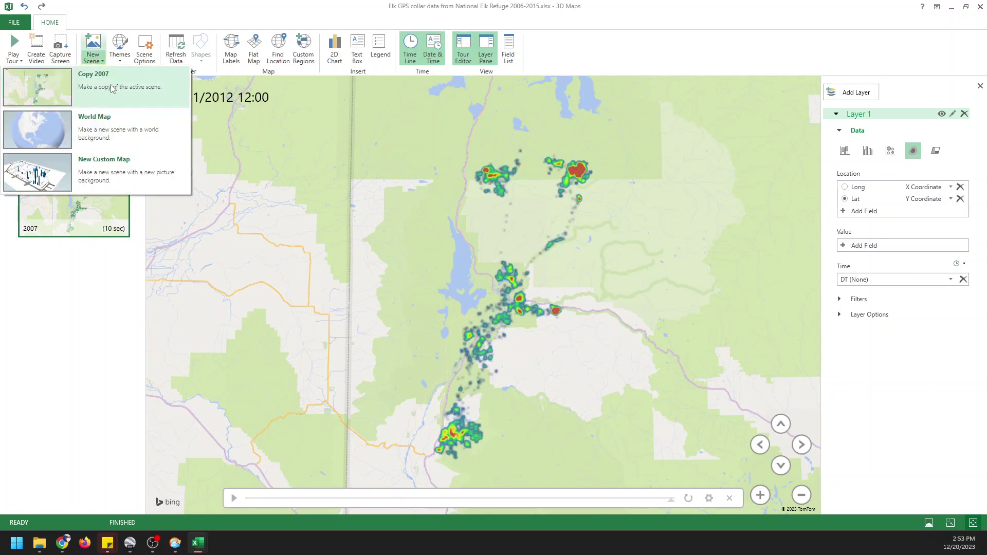
Step: Rename scene 2 to '2012' in Scene Options and show the New Scene choices again
left_click(52, 238)
left_click(107, 228)
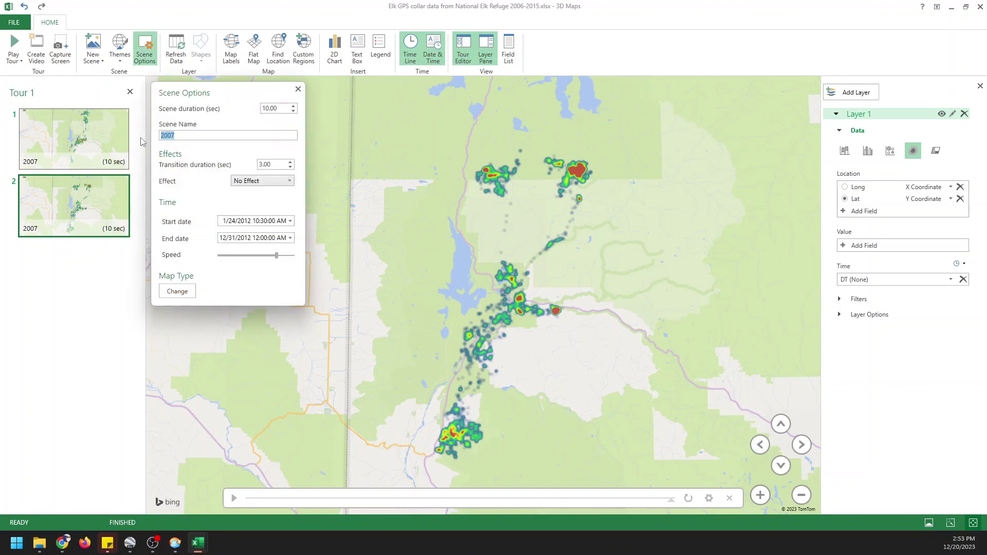
type("2012")
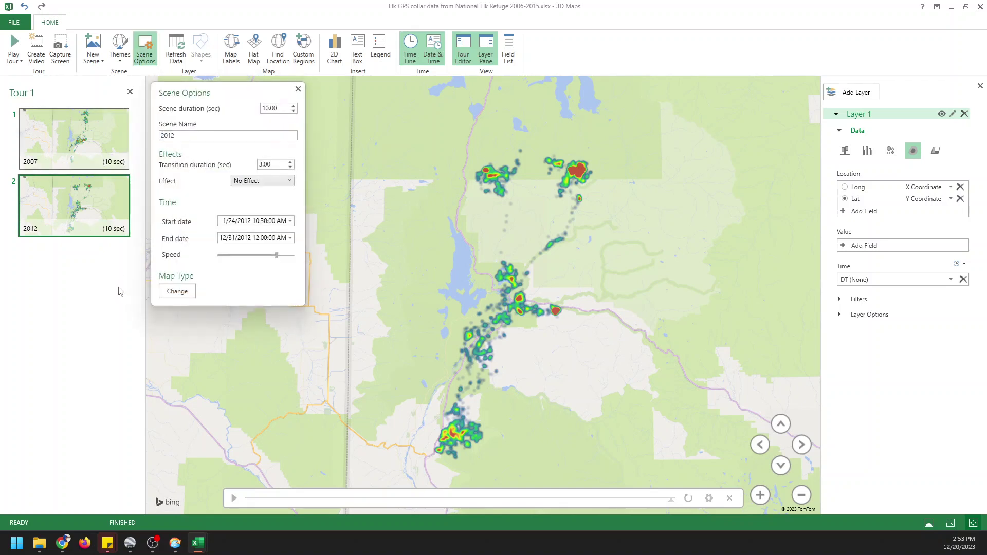
left_click(298, 89)
left_click(101, 61)
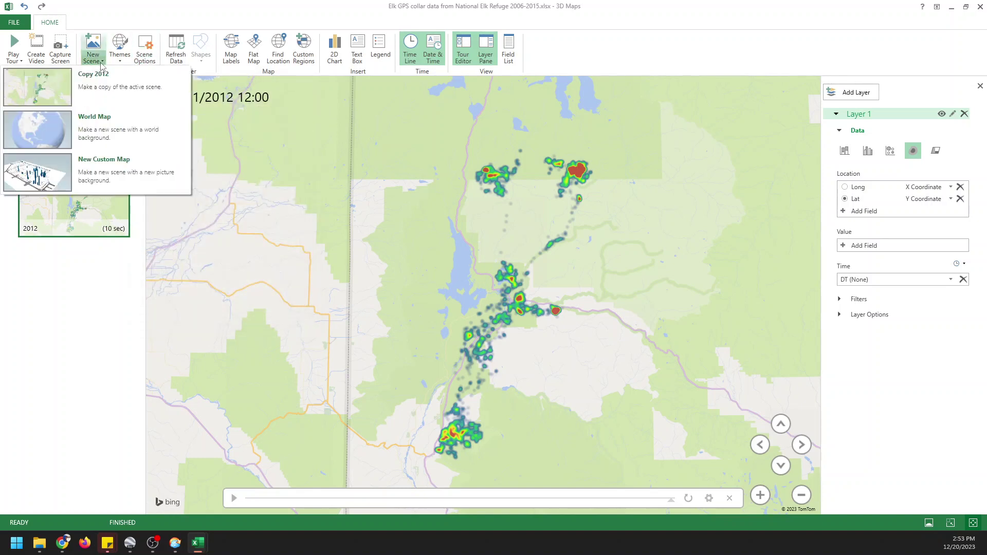
Step: Duplicate the 2012 scene as a third scene and delete its DT date filter
left_click(125, 87)
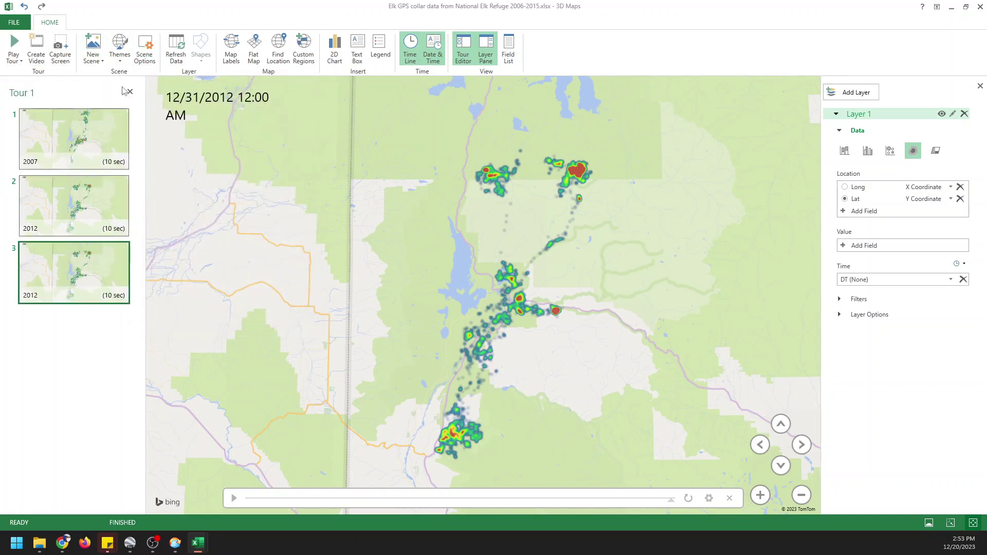
left_click(841, 300)
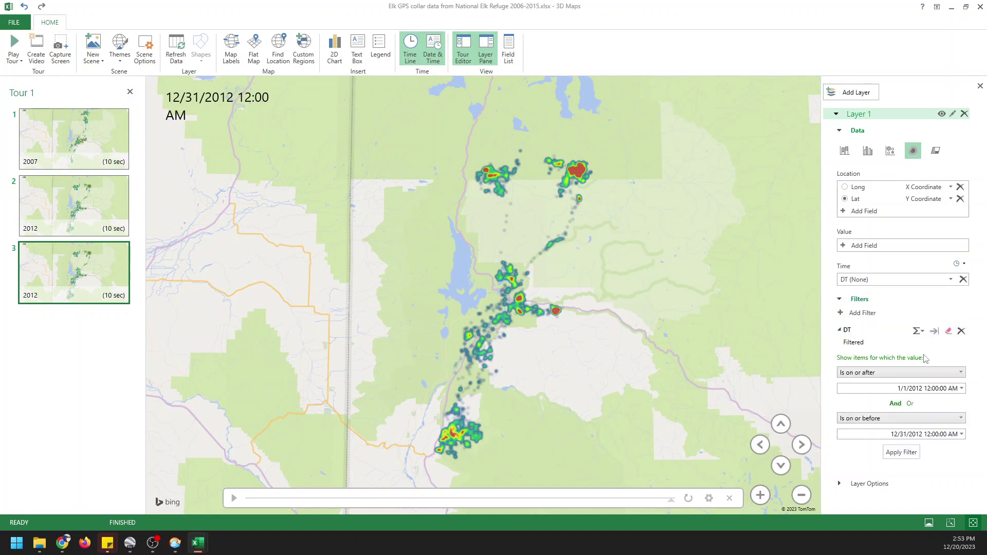
left_click(961, 331)
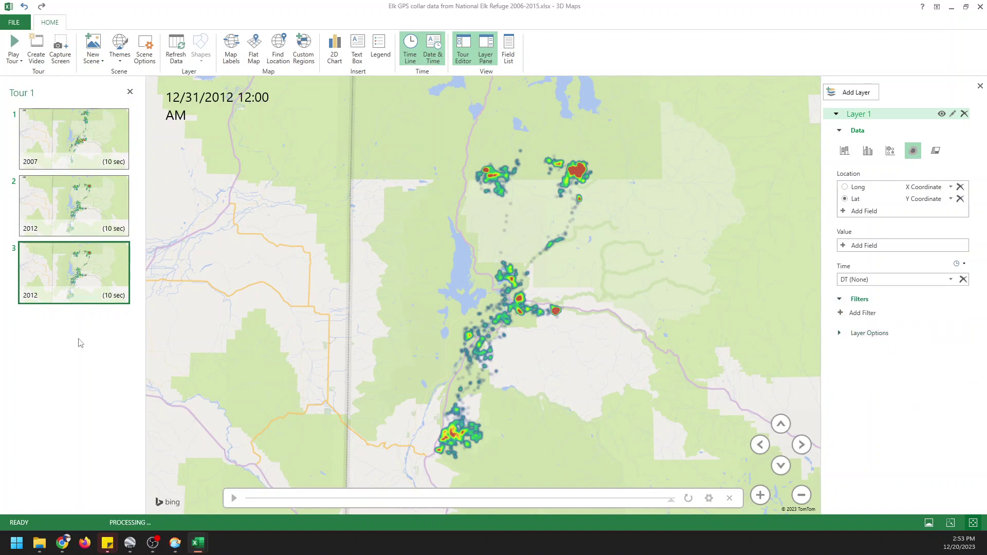
Step: Rename the third scene from 2012 to Period of Record in Scene Options
mouse_move(79, 270)
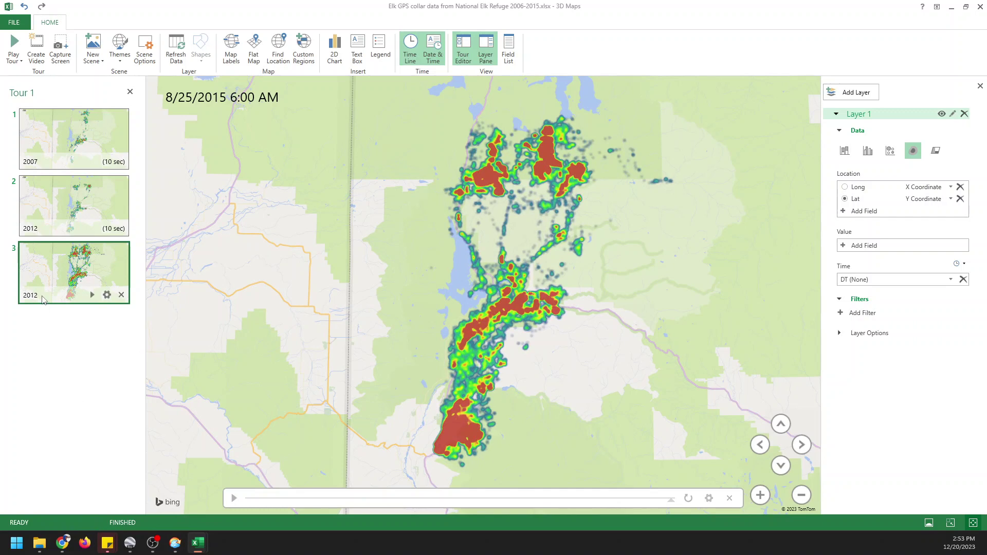
left_click(107, 294)
left_click_drag(177, 136, 156, 140)
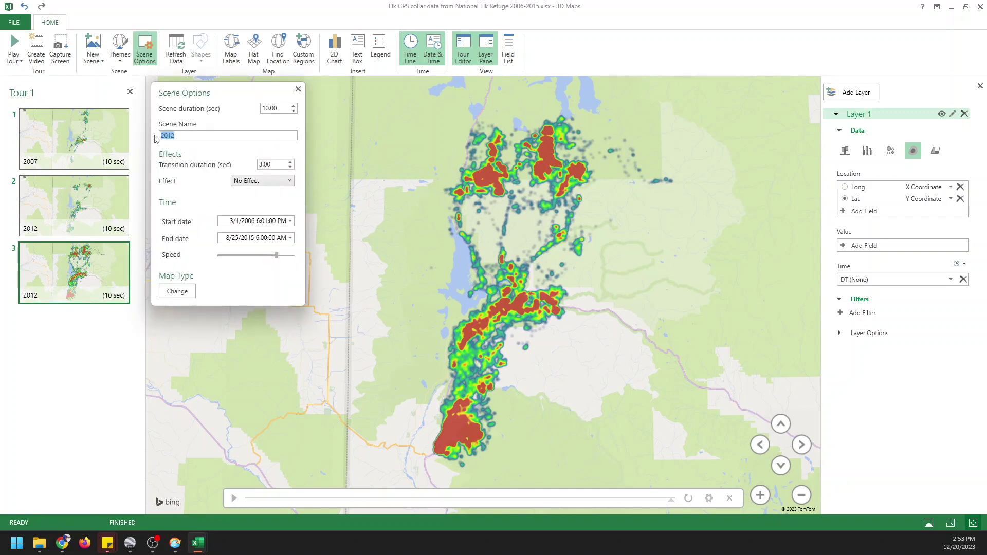
type("Period of Record")
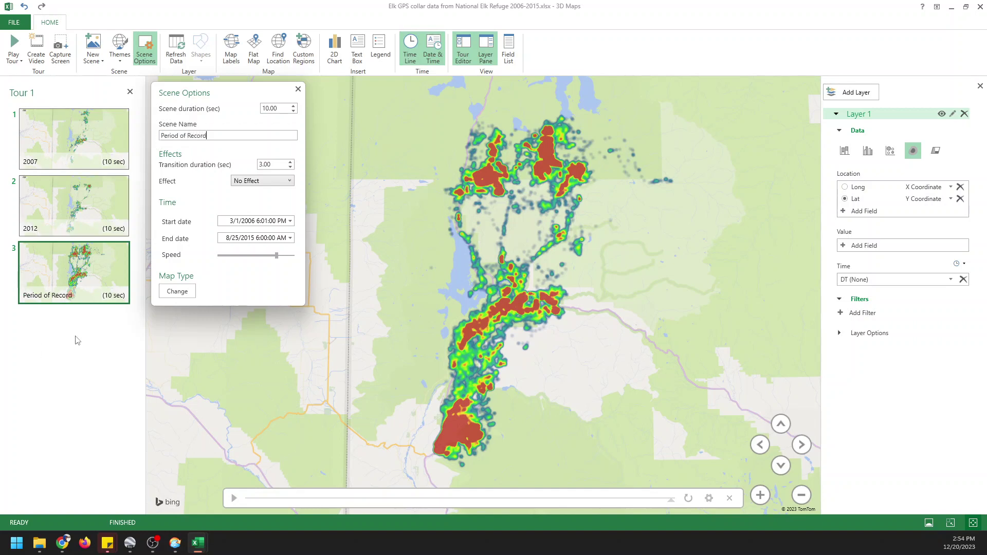
left_click(298, 90)
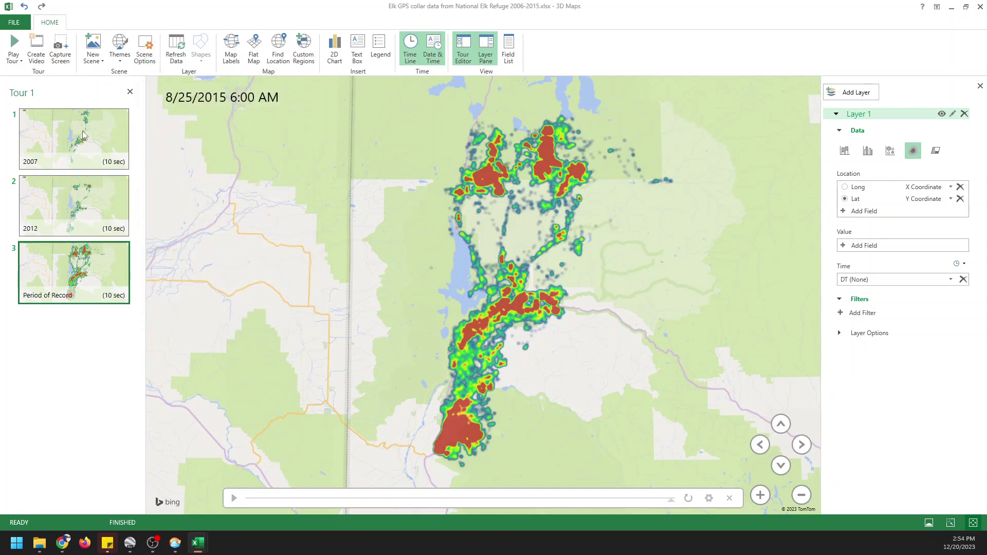
left_click(22, 61)
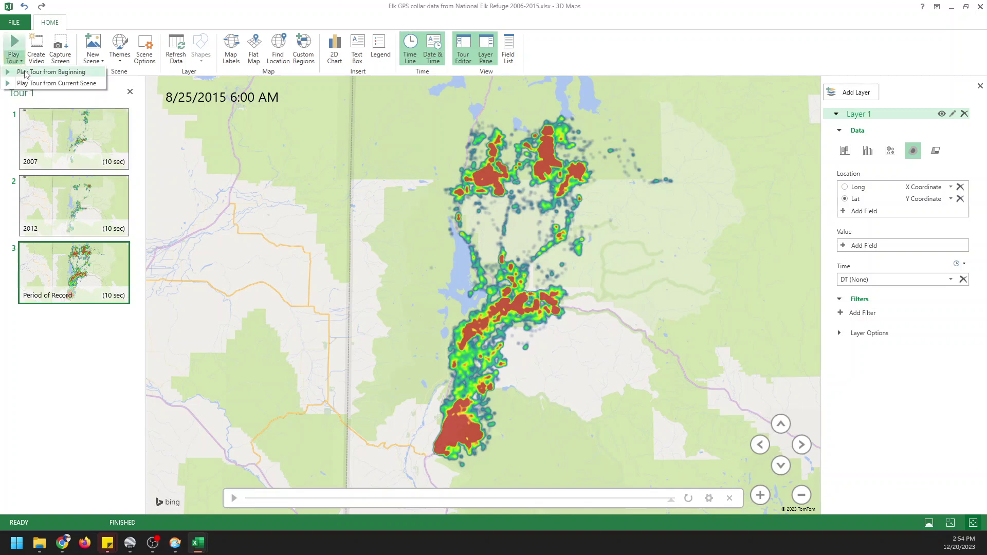
left_click(29, 75)
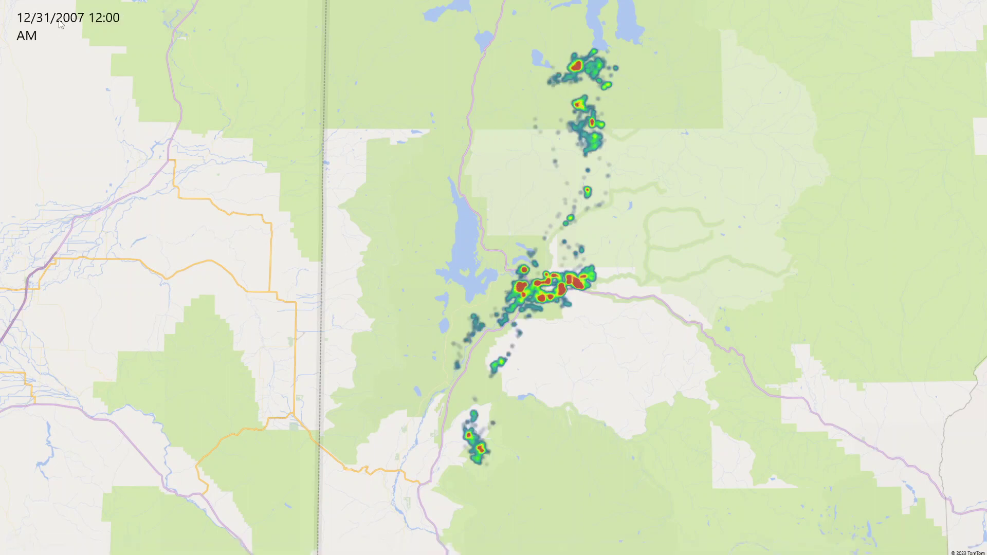
mouse_move(62, 27)
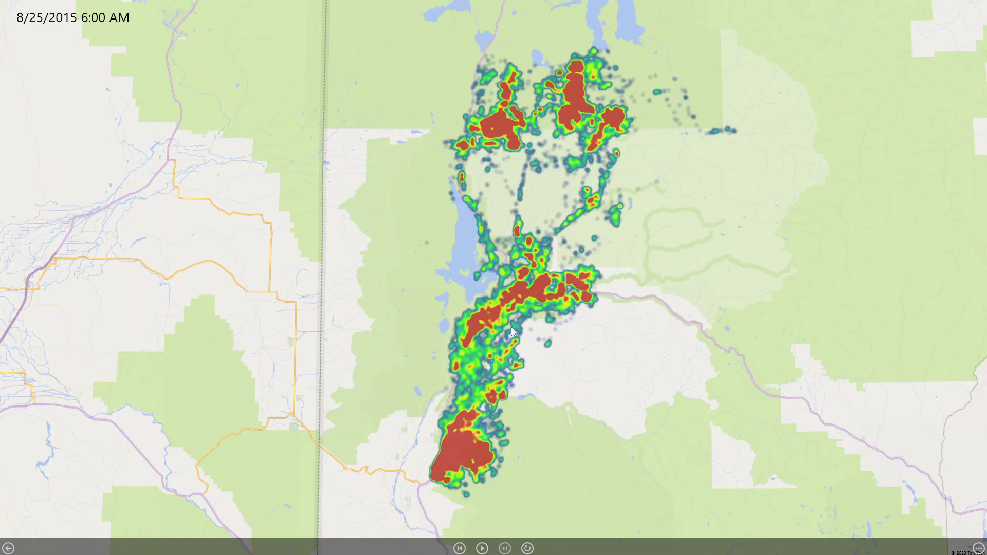
key("Escape")
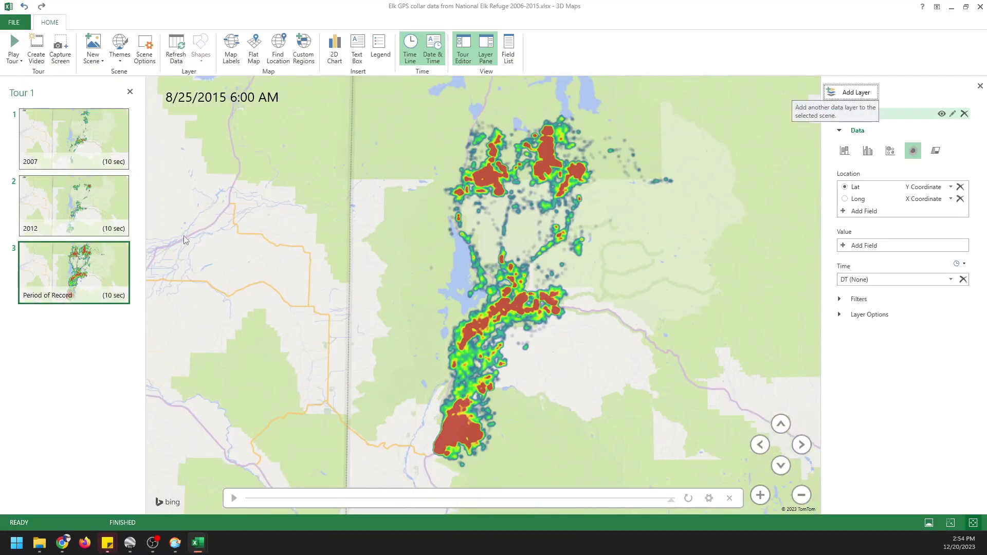
left_click(37, 62)
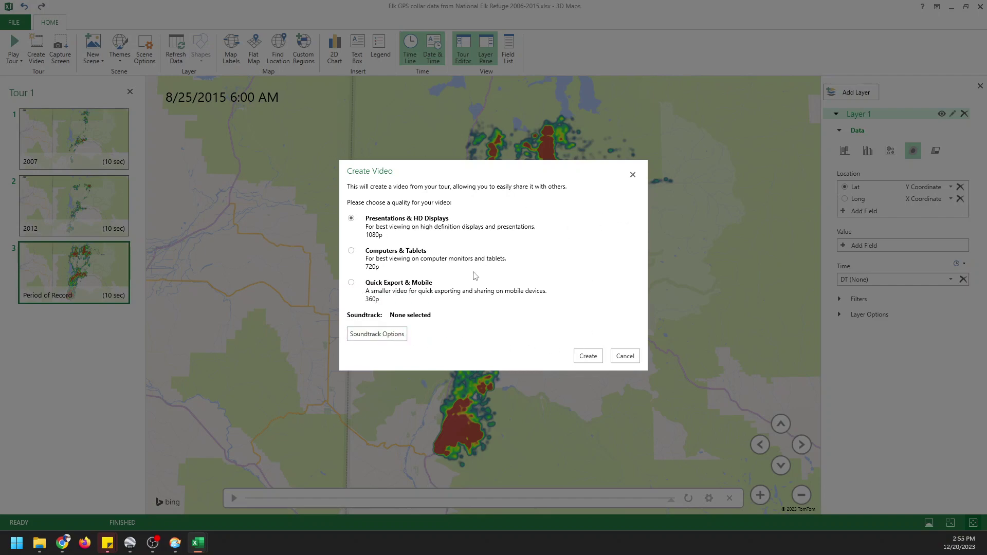
left_click(633, 175)
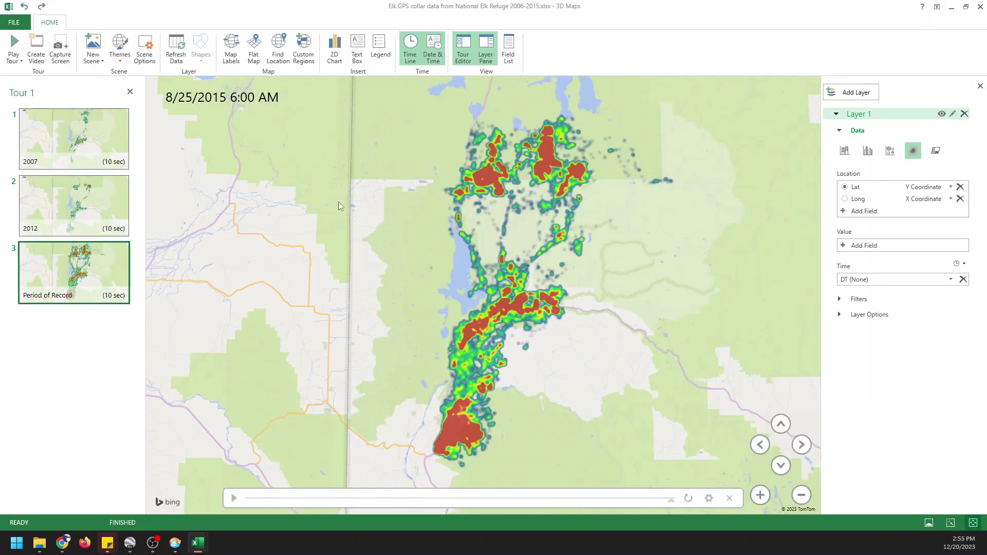